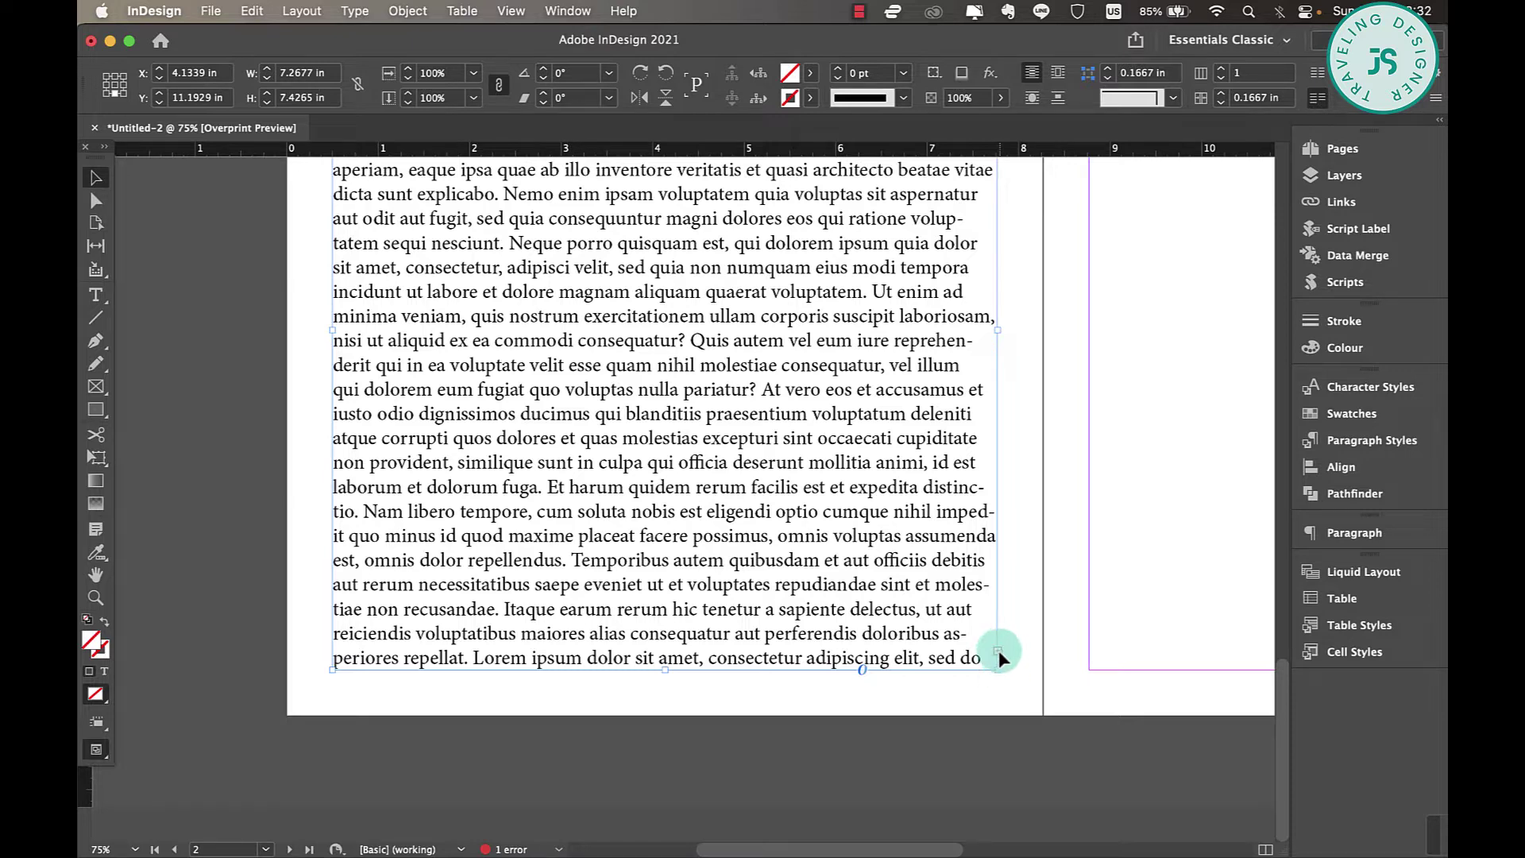
# Load the overset page 2 text and place it in a new threaded frame on page 3
pyautogui.click(998, 652)
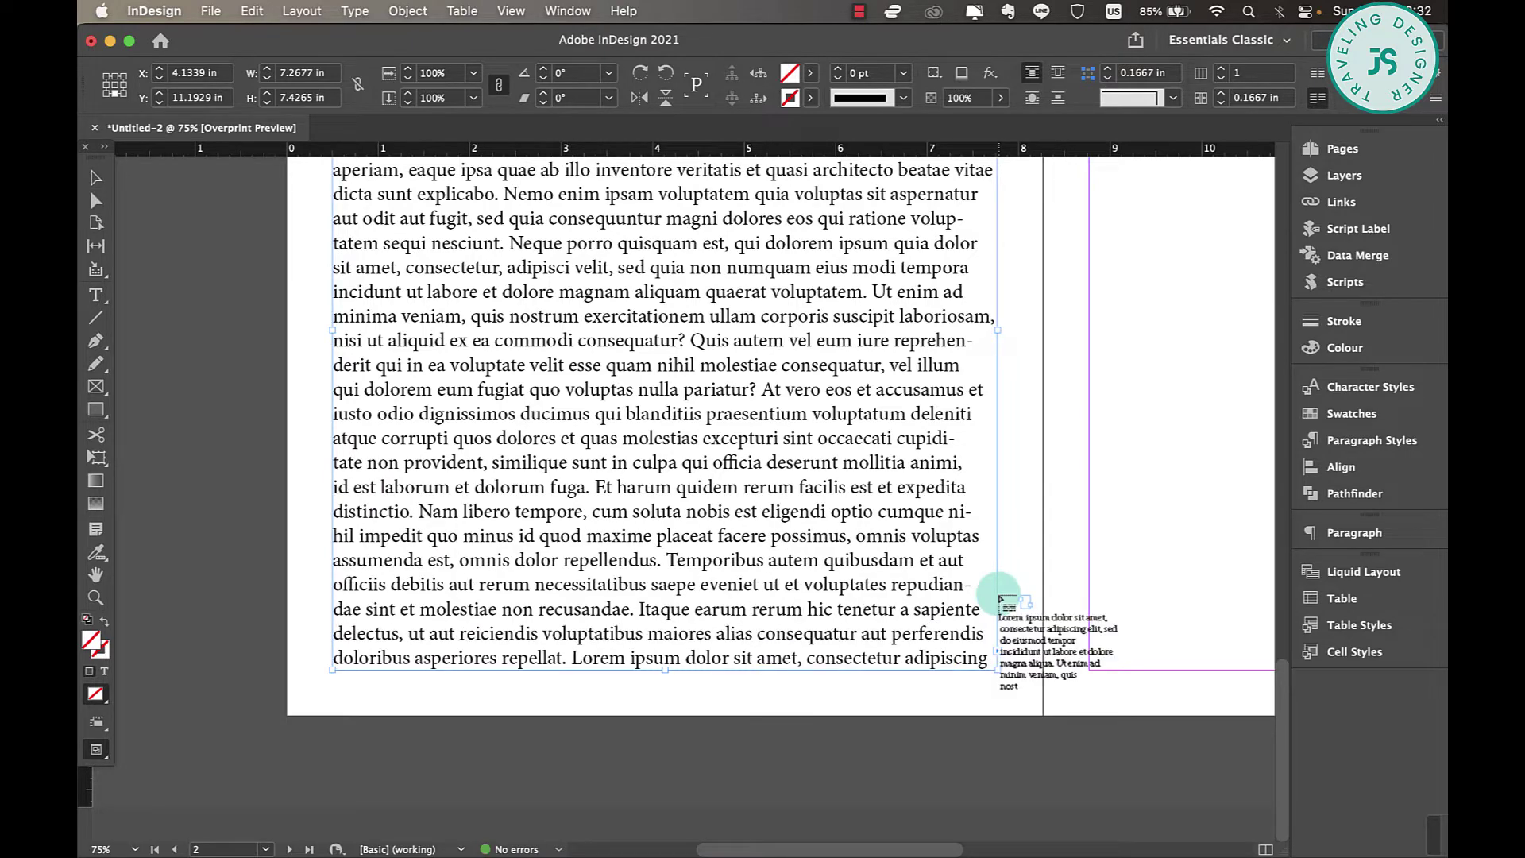
pyautogui.scroll(5, 999, 597)
pyautogui.hscroll(3, 999, 597)
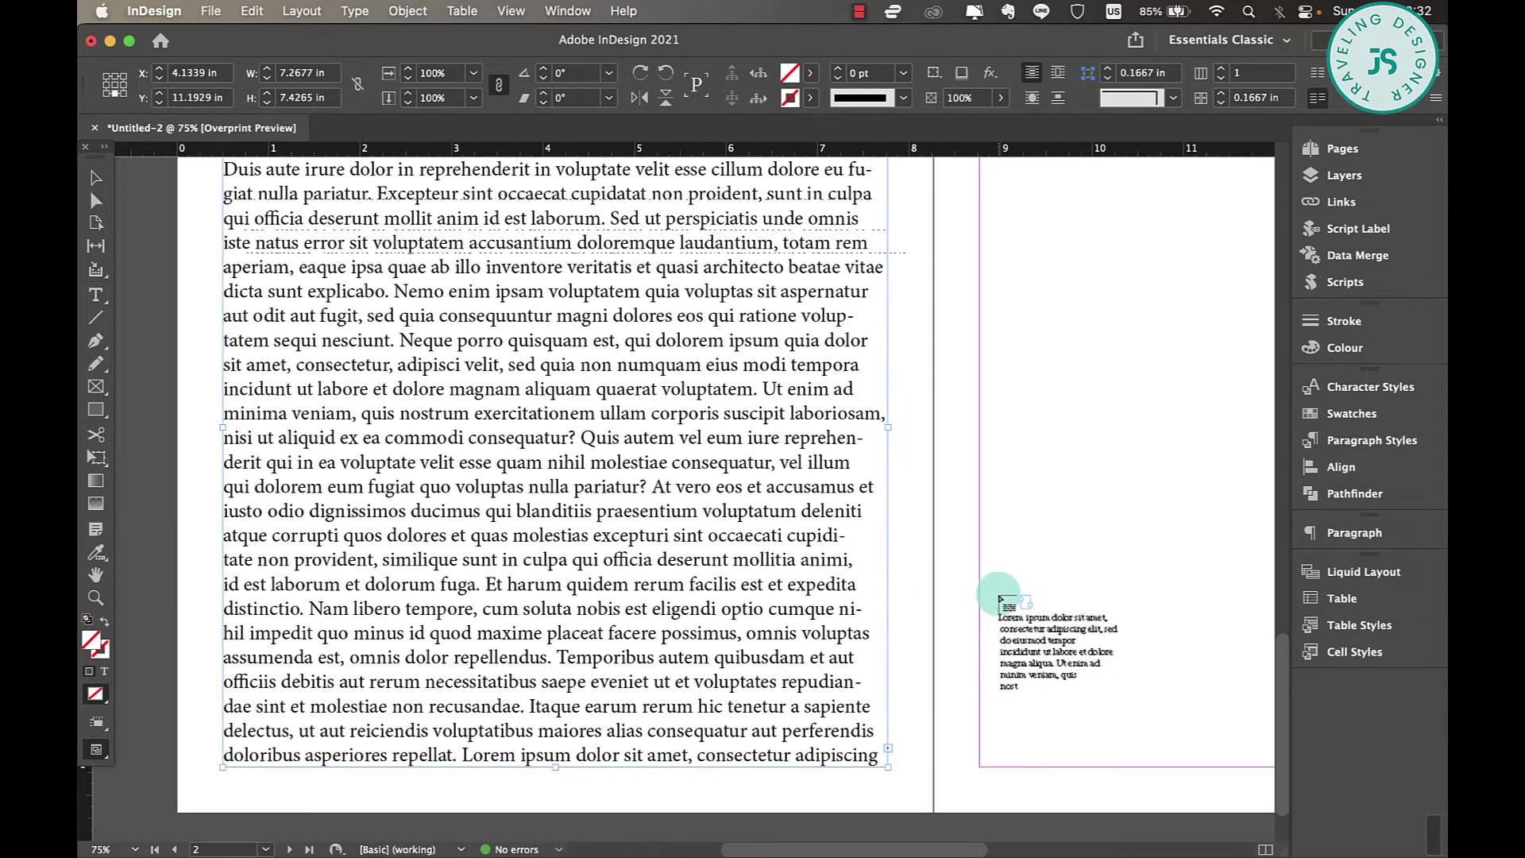
pyautogui.scroll(1, 999, 597)
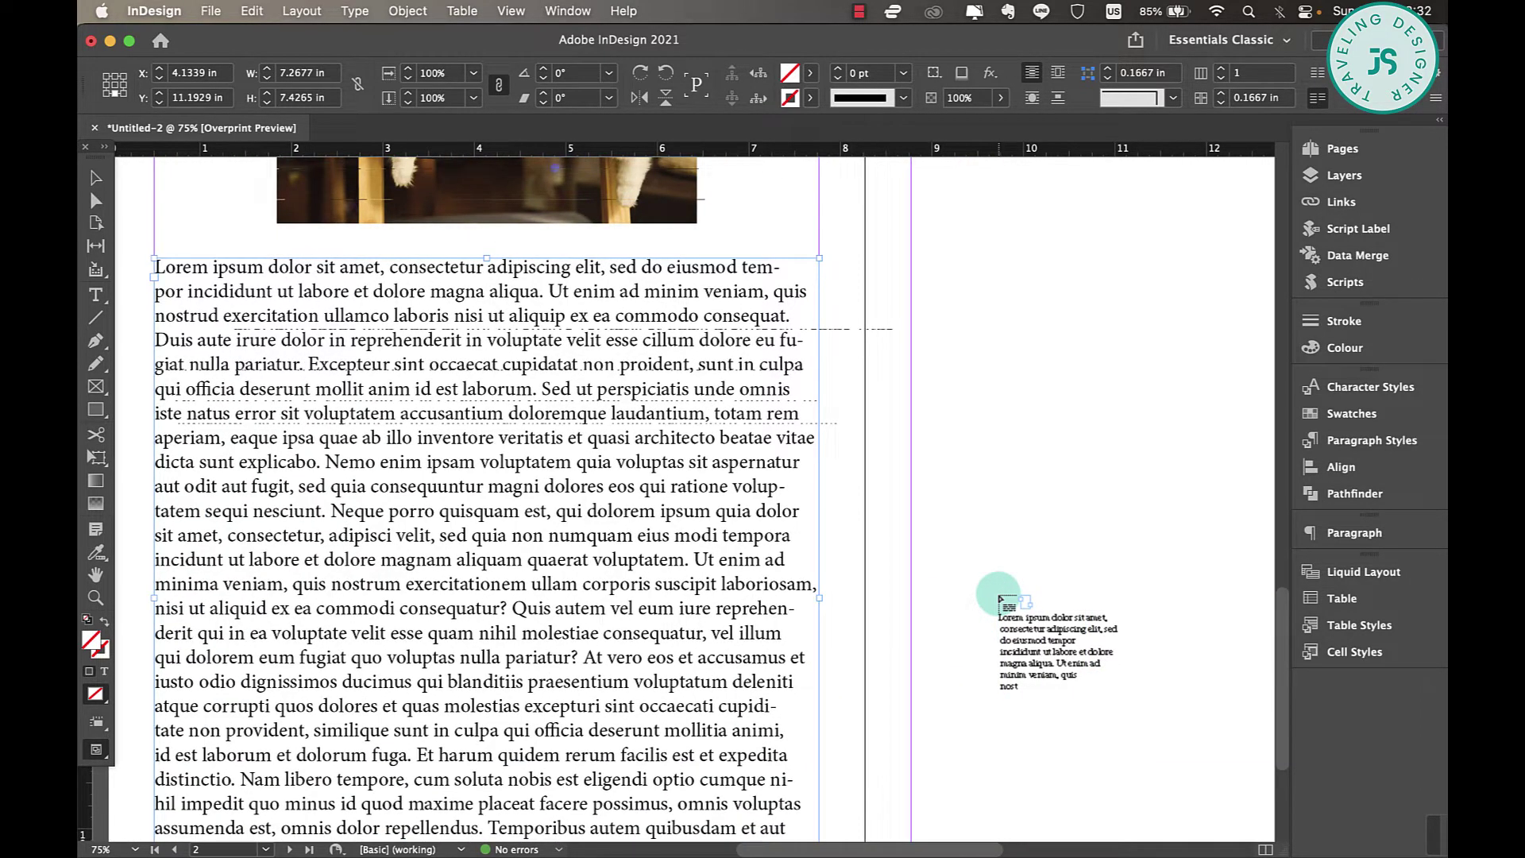
pyautogui.scroll(5, 999, 597)
pyautogui.hscroll(2, 999, 597)
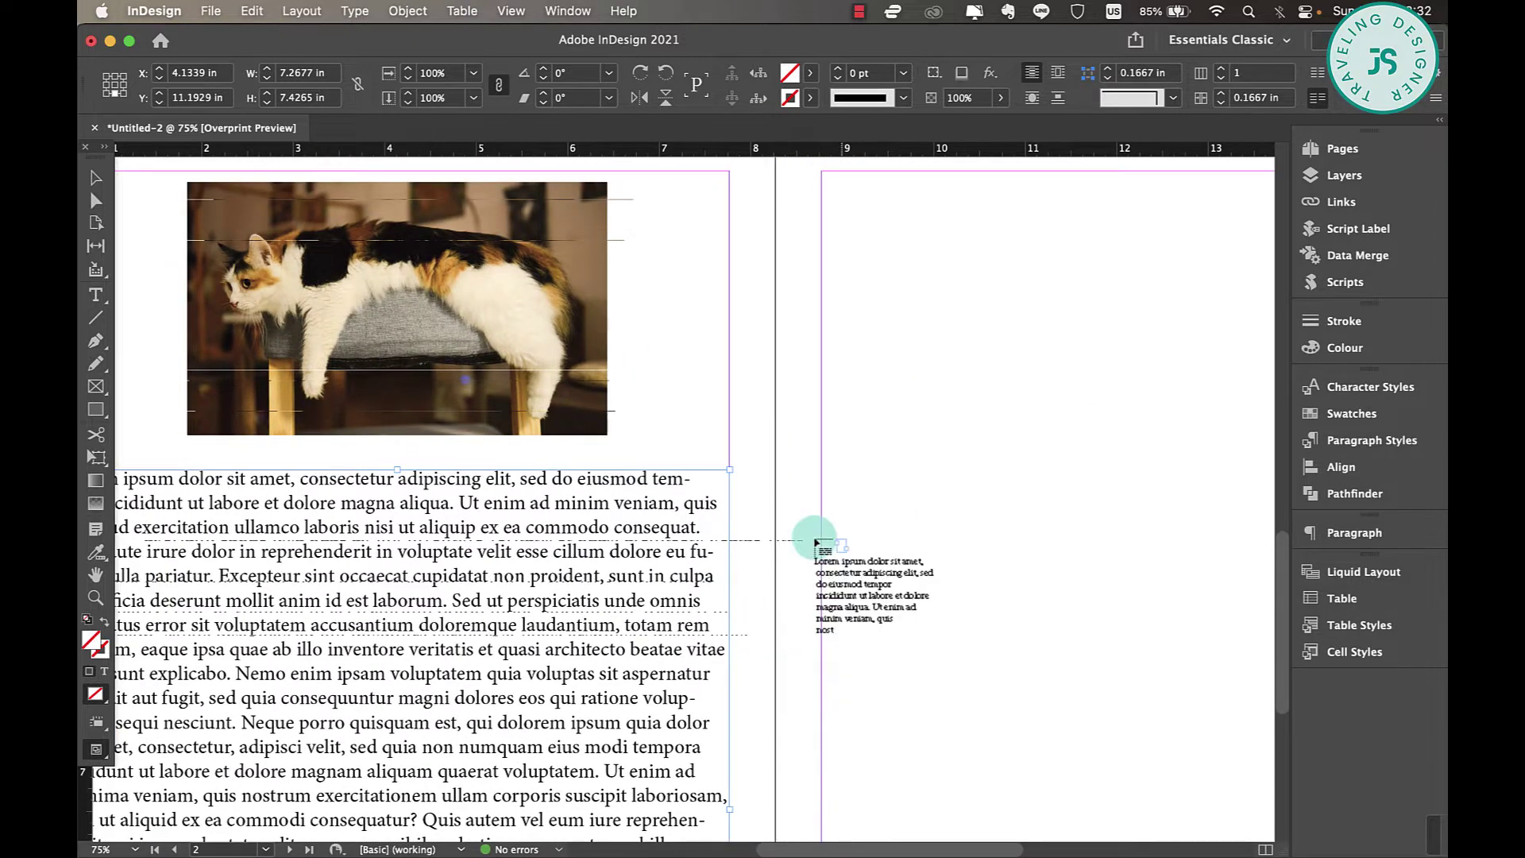
pyautogui.scroll(2, 830, 524)
pyautogui.hscroll(2, 830, 524)
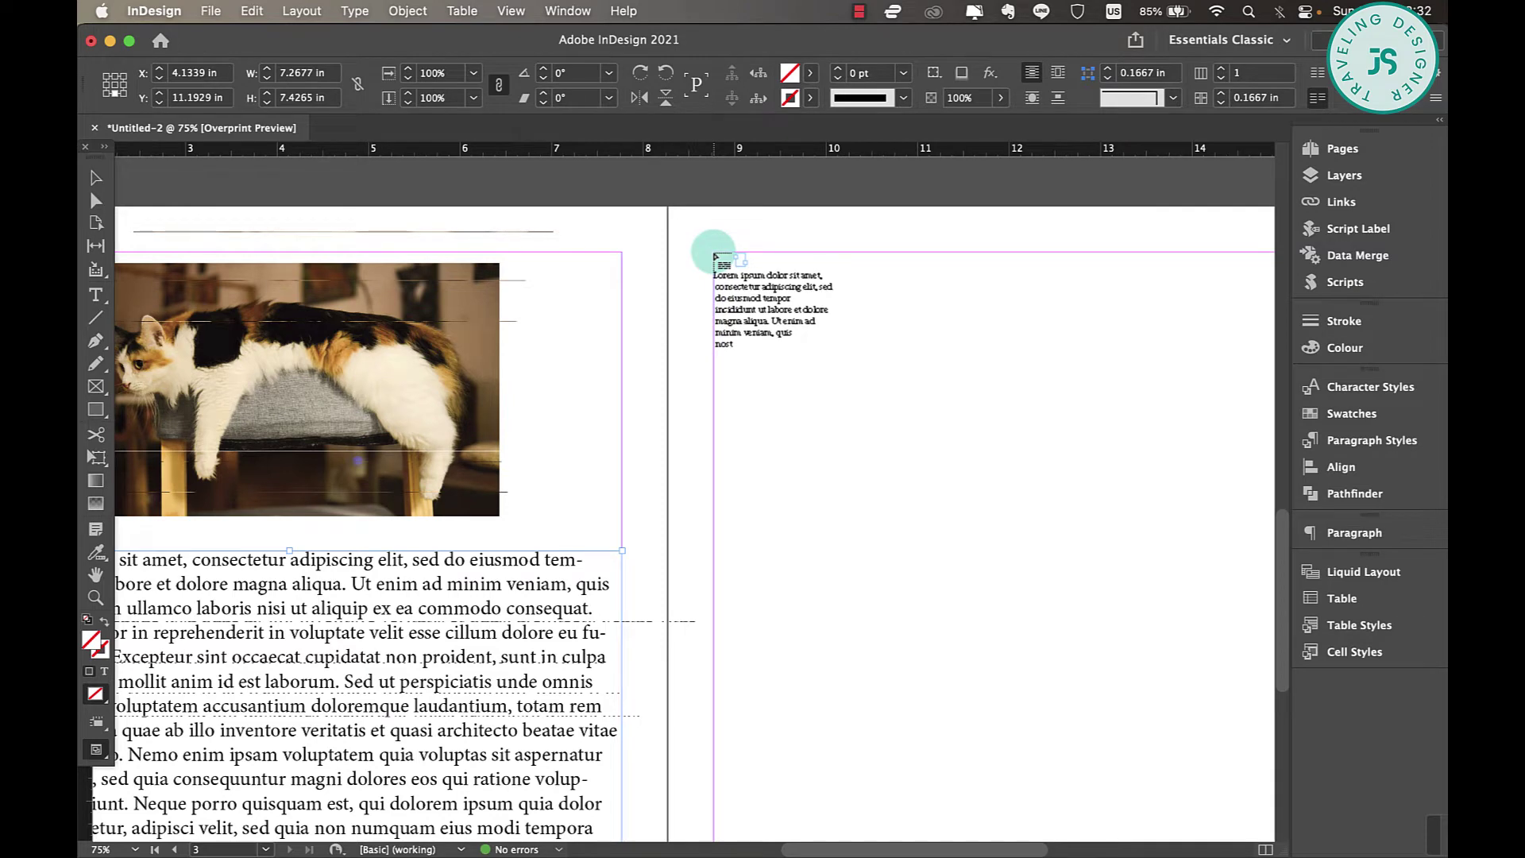
pyautogui.click(714, 257)
# Select the text column on page 2 and check the threaded spread
pyautogui.scroll(-5, 504, 704)
pyautogui.hscroll(-1, 504, 705)
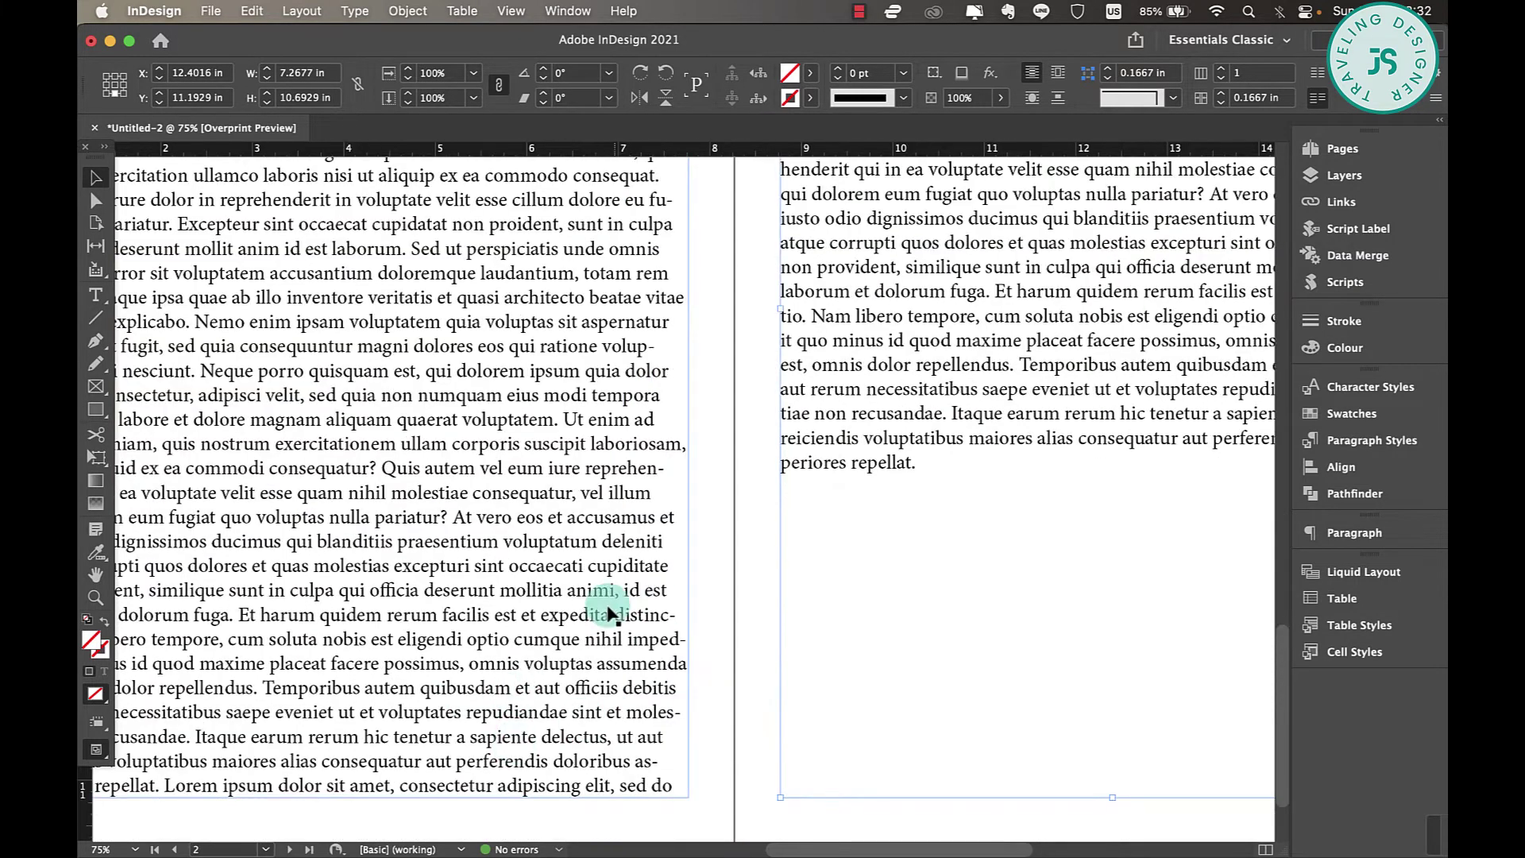
pyautogui.click(500, 619)
pyautogui.hscroll(1, 1049, 340)
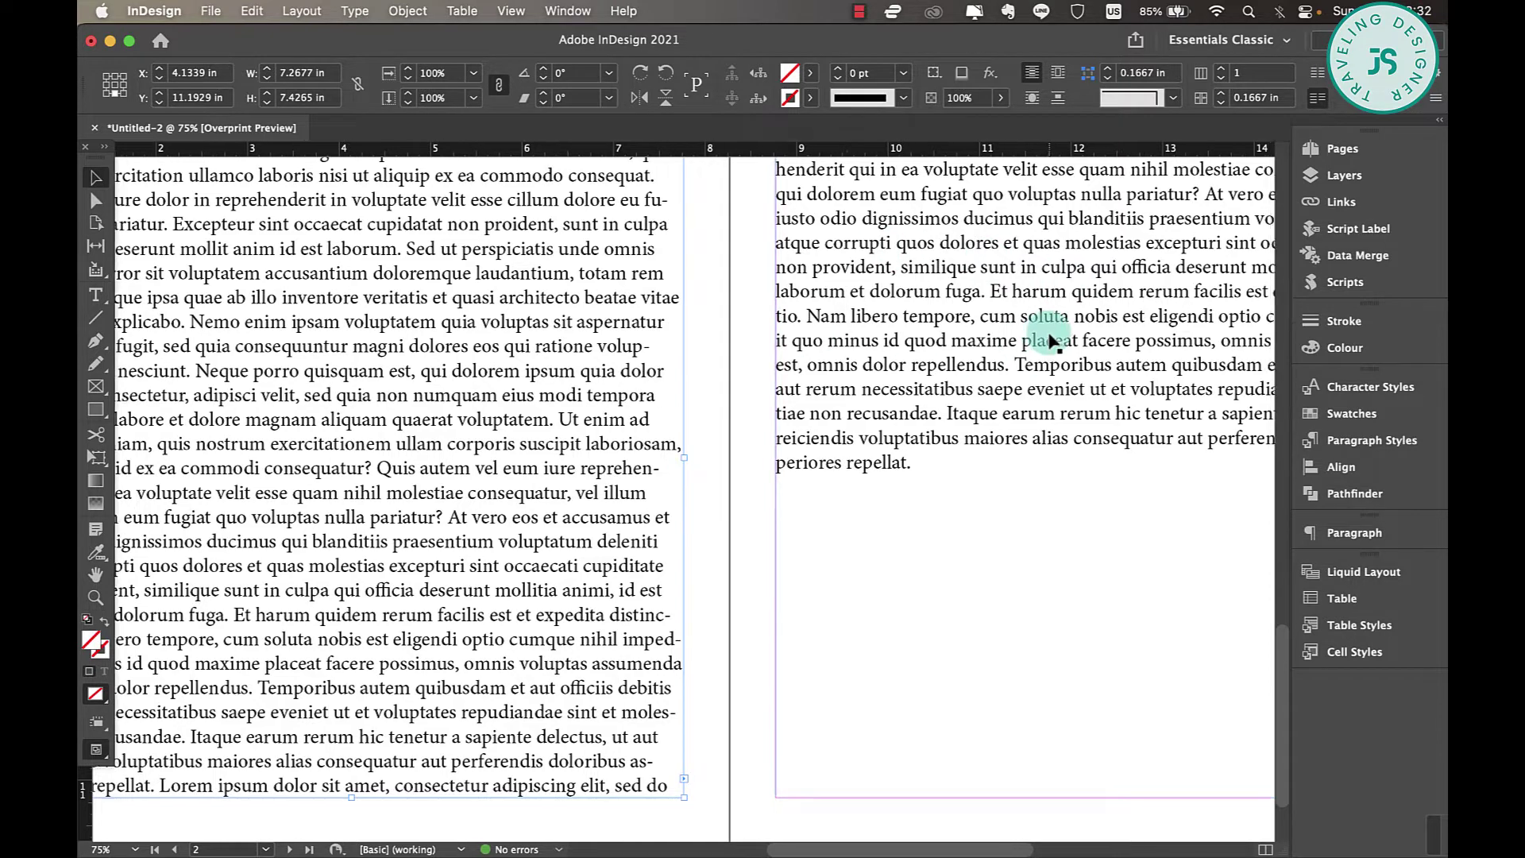
pyautogui.scroll(5, 1052, 341)
pyautogui.hscroll(5, 1052, 342)
pyautogui.scroll(-1, 926, 631)
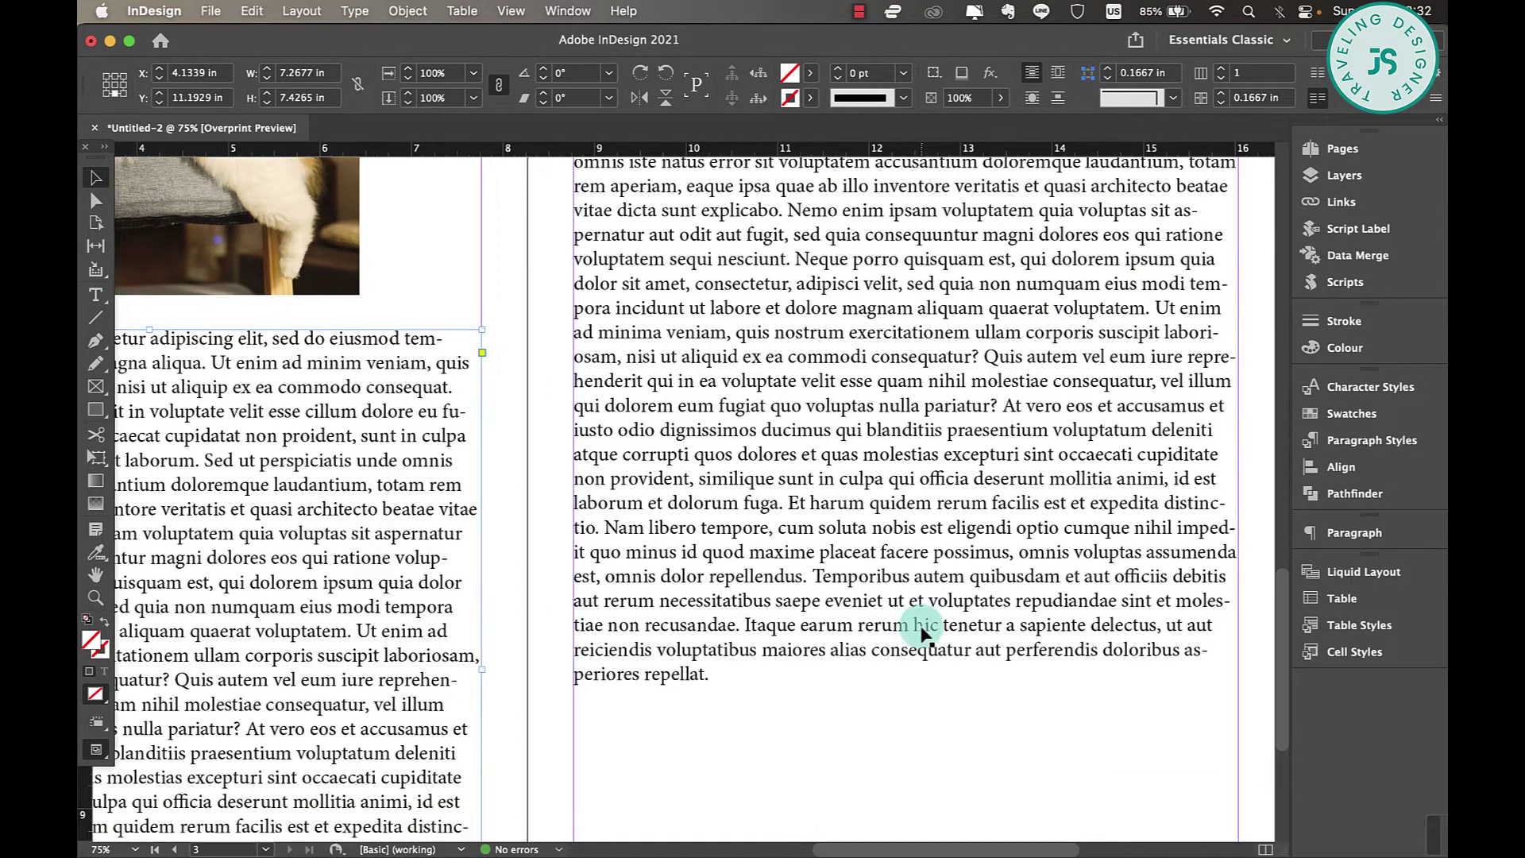
pyautogui.scroll(-5, 922, 631)
pyautogui.hscroll(-1, 921, 631)
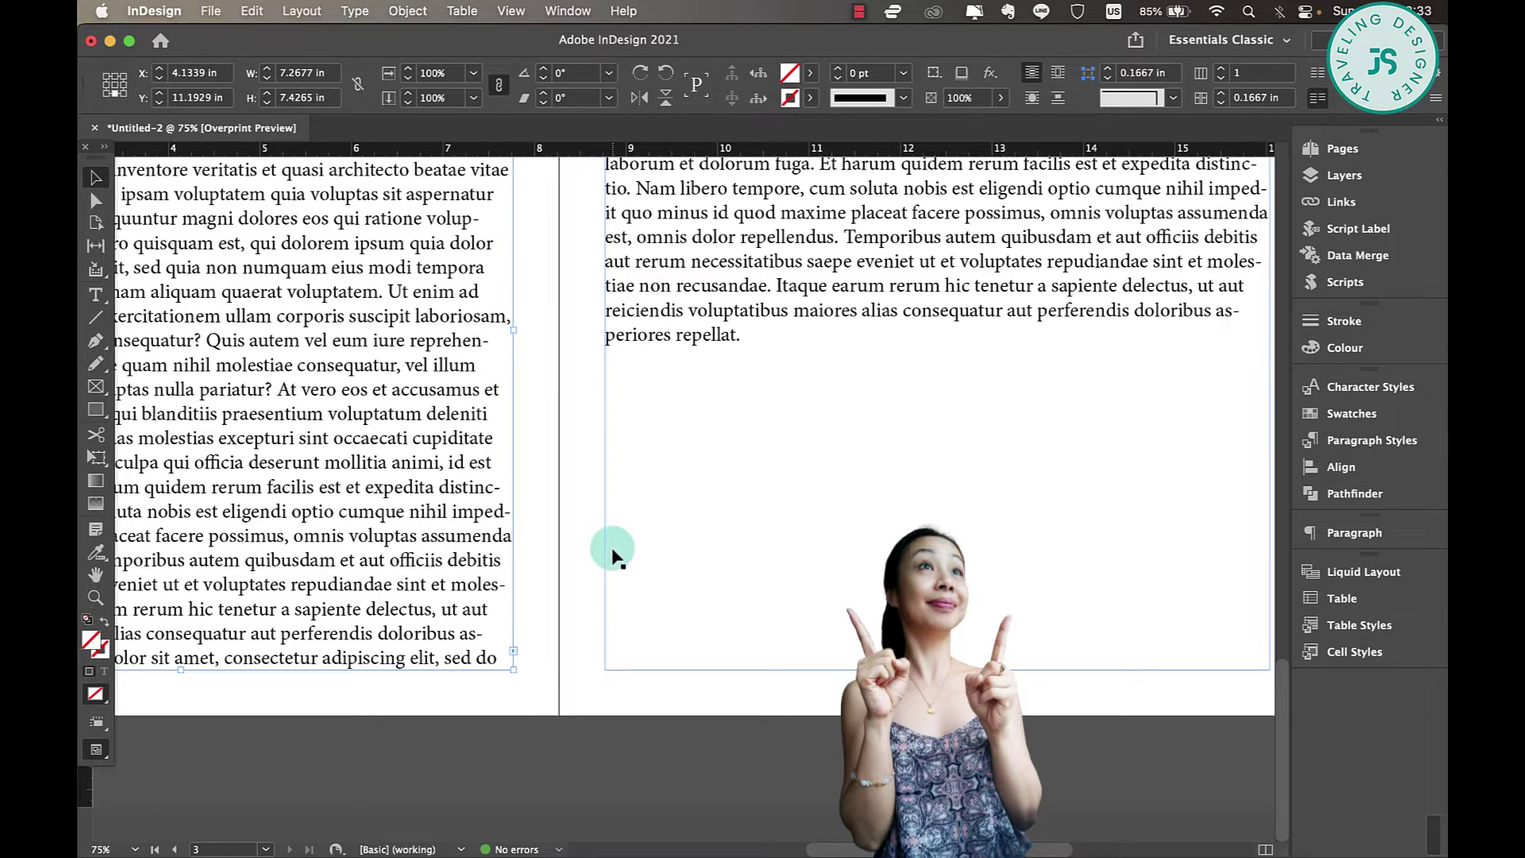
pyautogui.hscroll(-2, 481, 592)
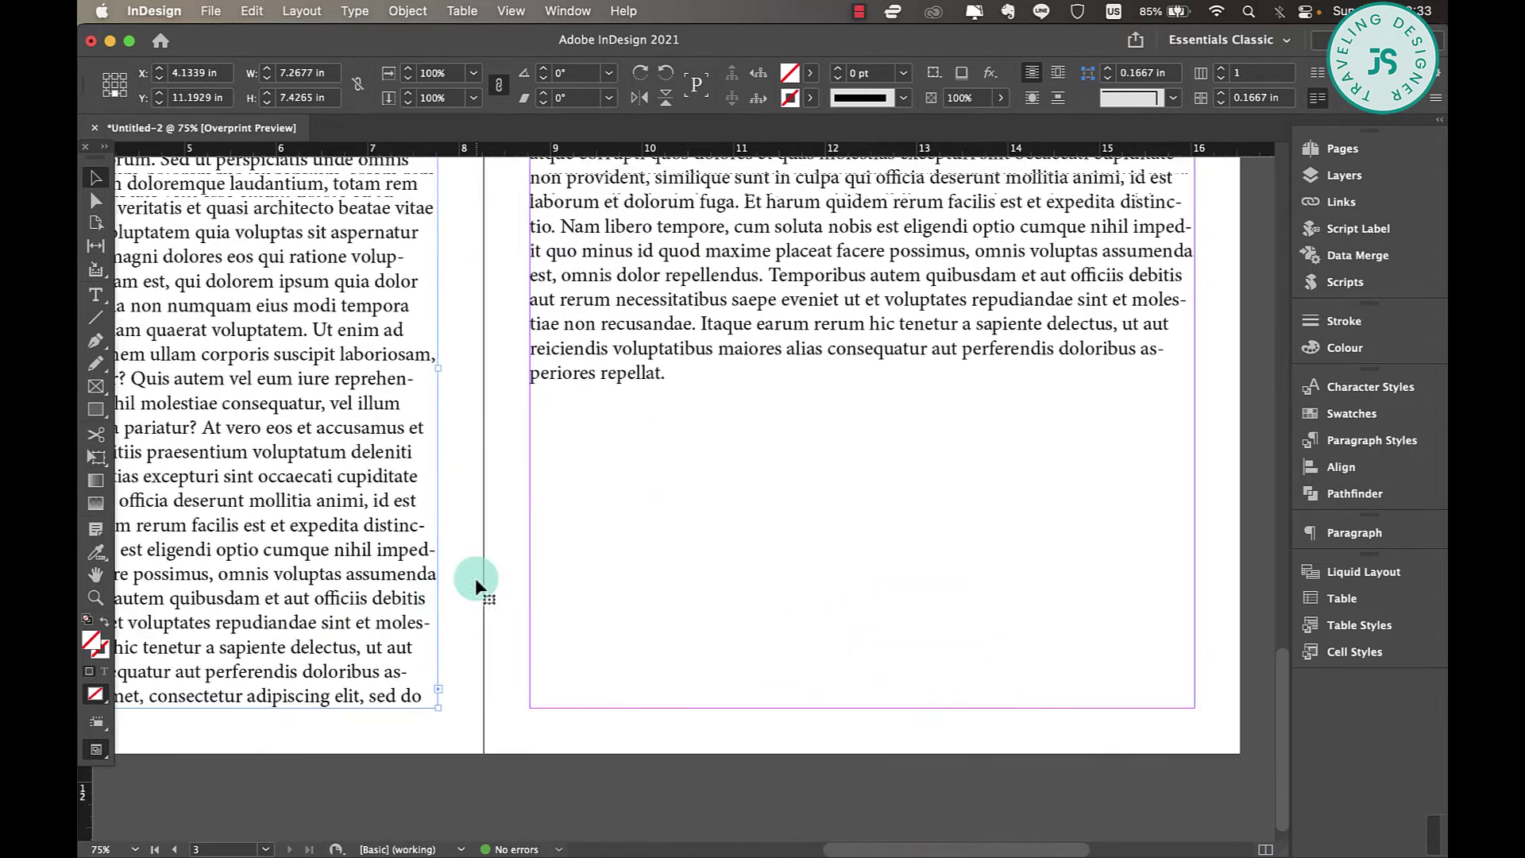
# Copy a passage of the page 3 text and paste it repeatedly to lengthen the story
pyautogui.press('super+shift+End')
pyautogui.press('super+c')
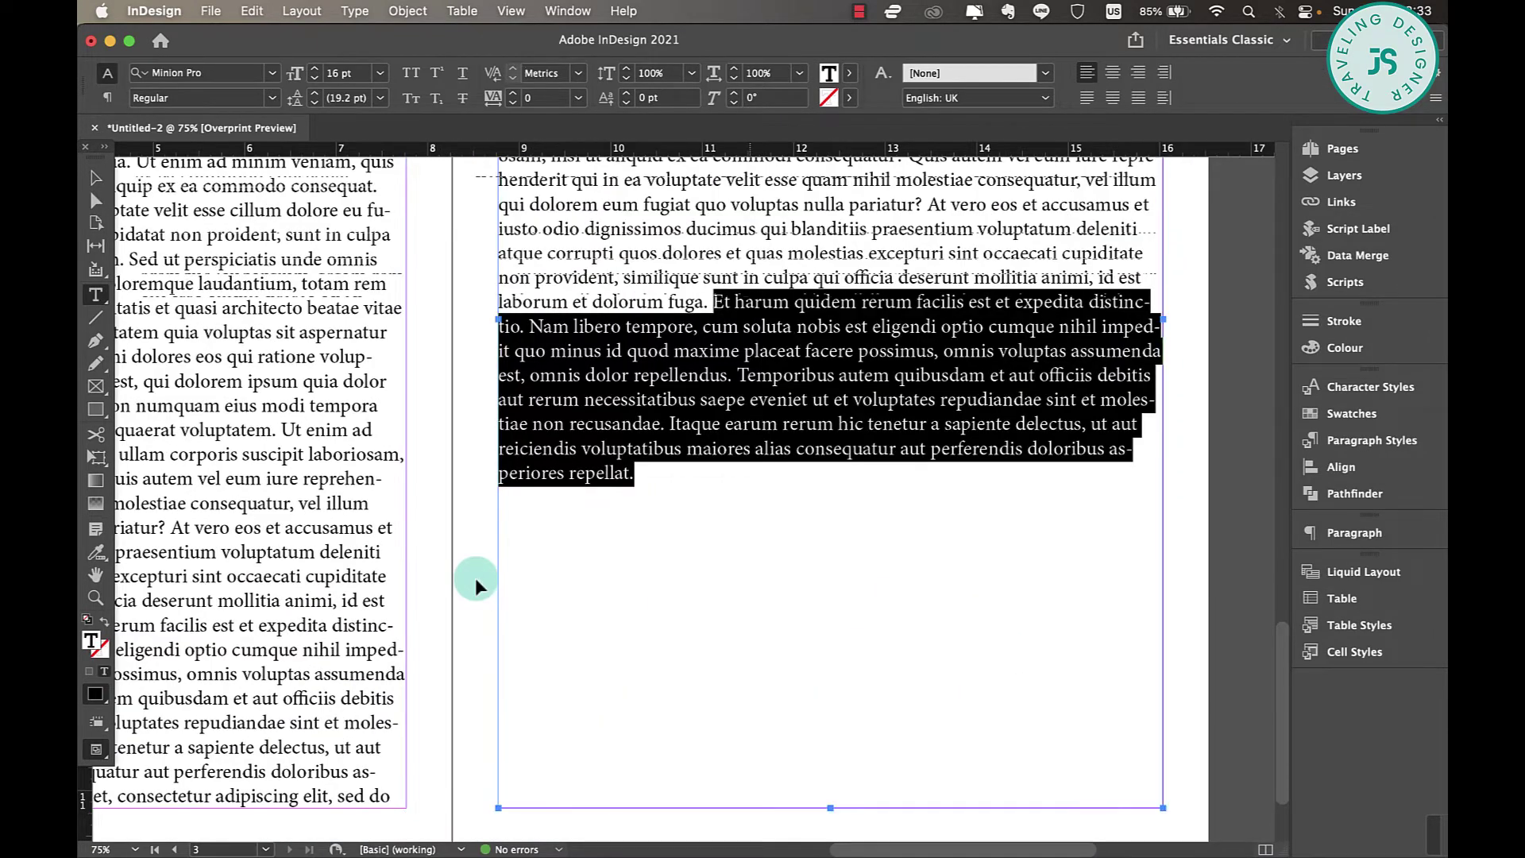
pyautogui.press('super+v')
pyautogui.press('super+v')
pyautogui.press('super+v')
pyautogui.press('Escape')
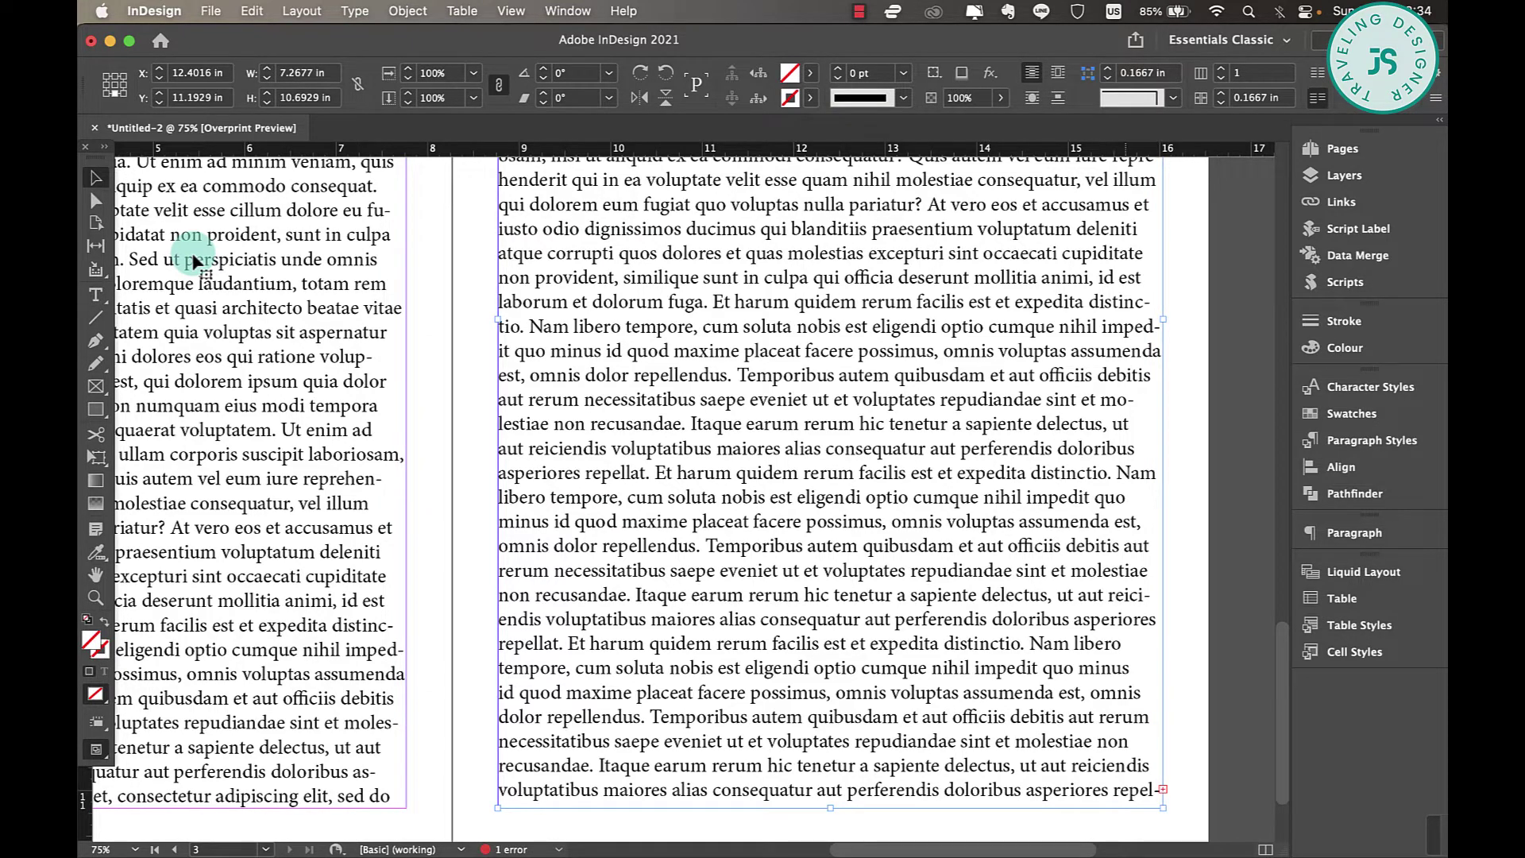
# Flow the page 3 frame's overset text into the empty frame on page 4
pyautogui.scroll(-3, 1142, 668)
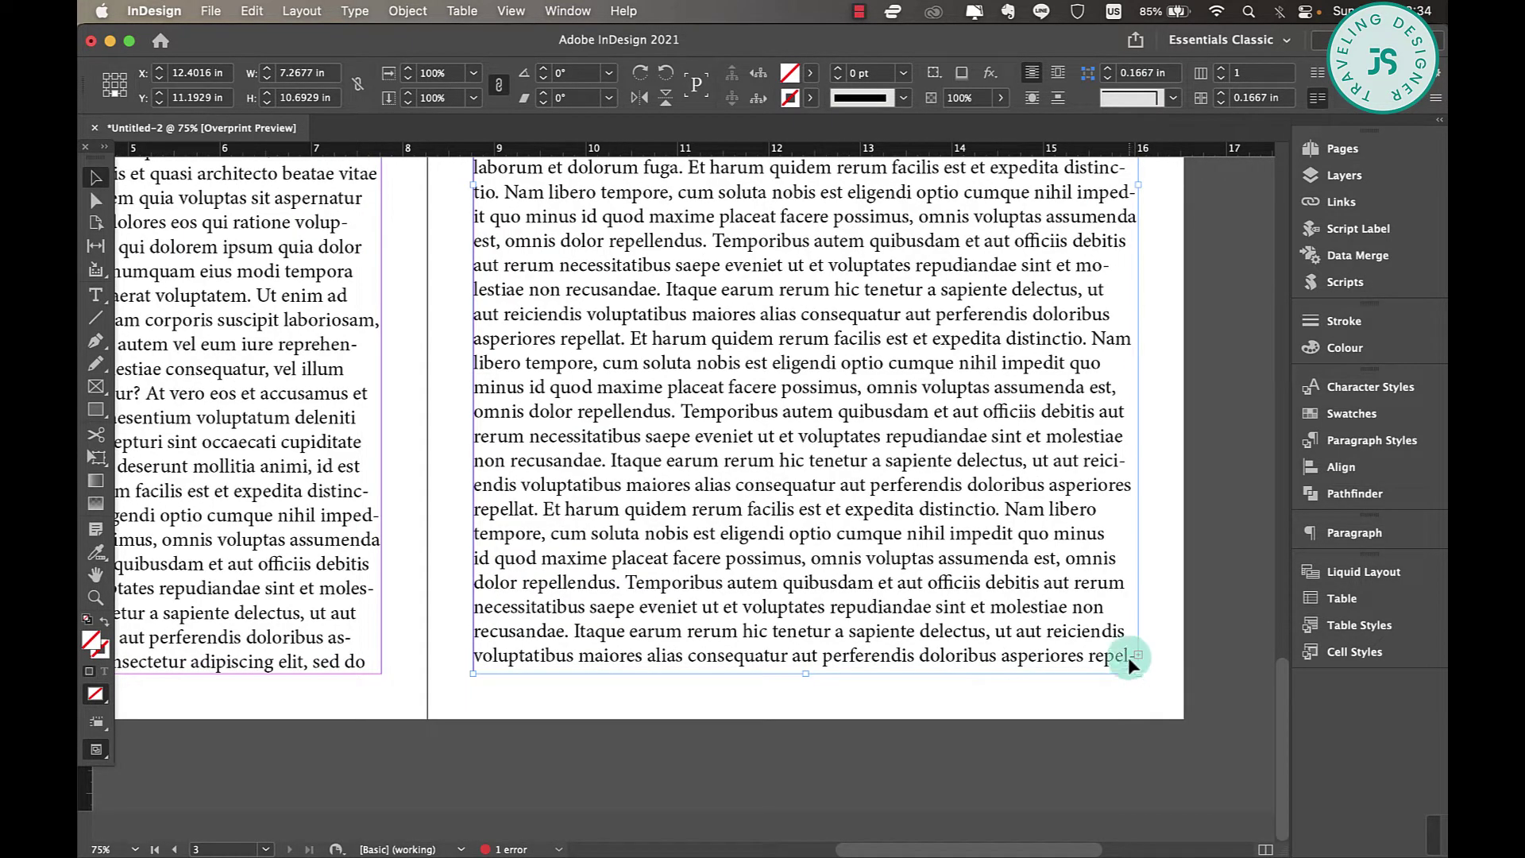
pyautogui.click(1318, 151)
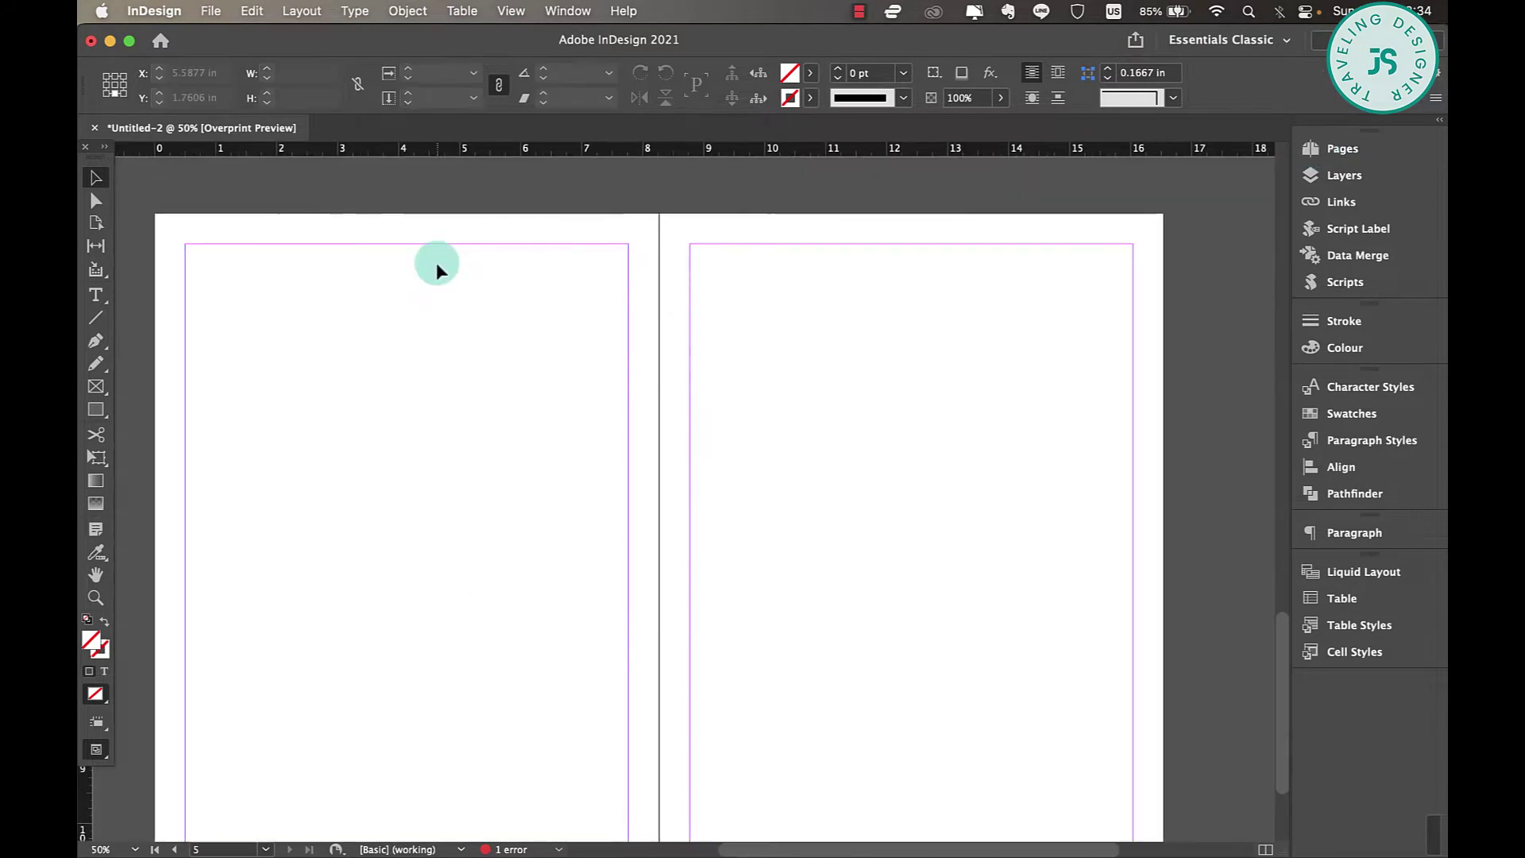
pyautogui.scroll(3, 436, 266)
pyautogui.scroll(3, 436, 265)
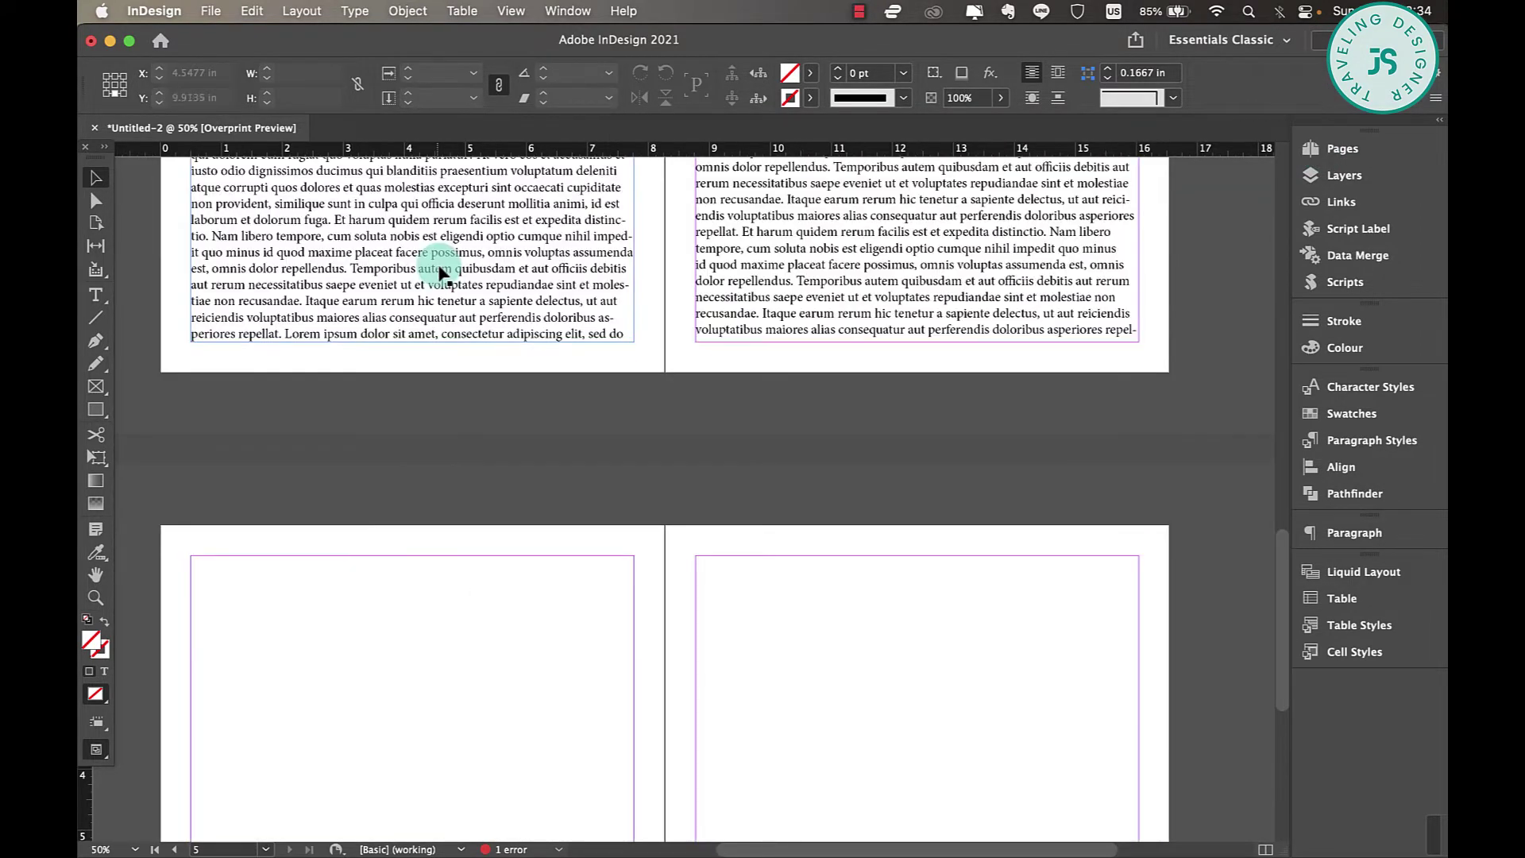
pyautogui.click(1140, 334)
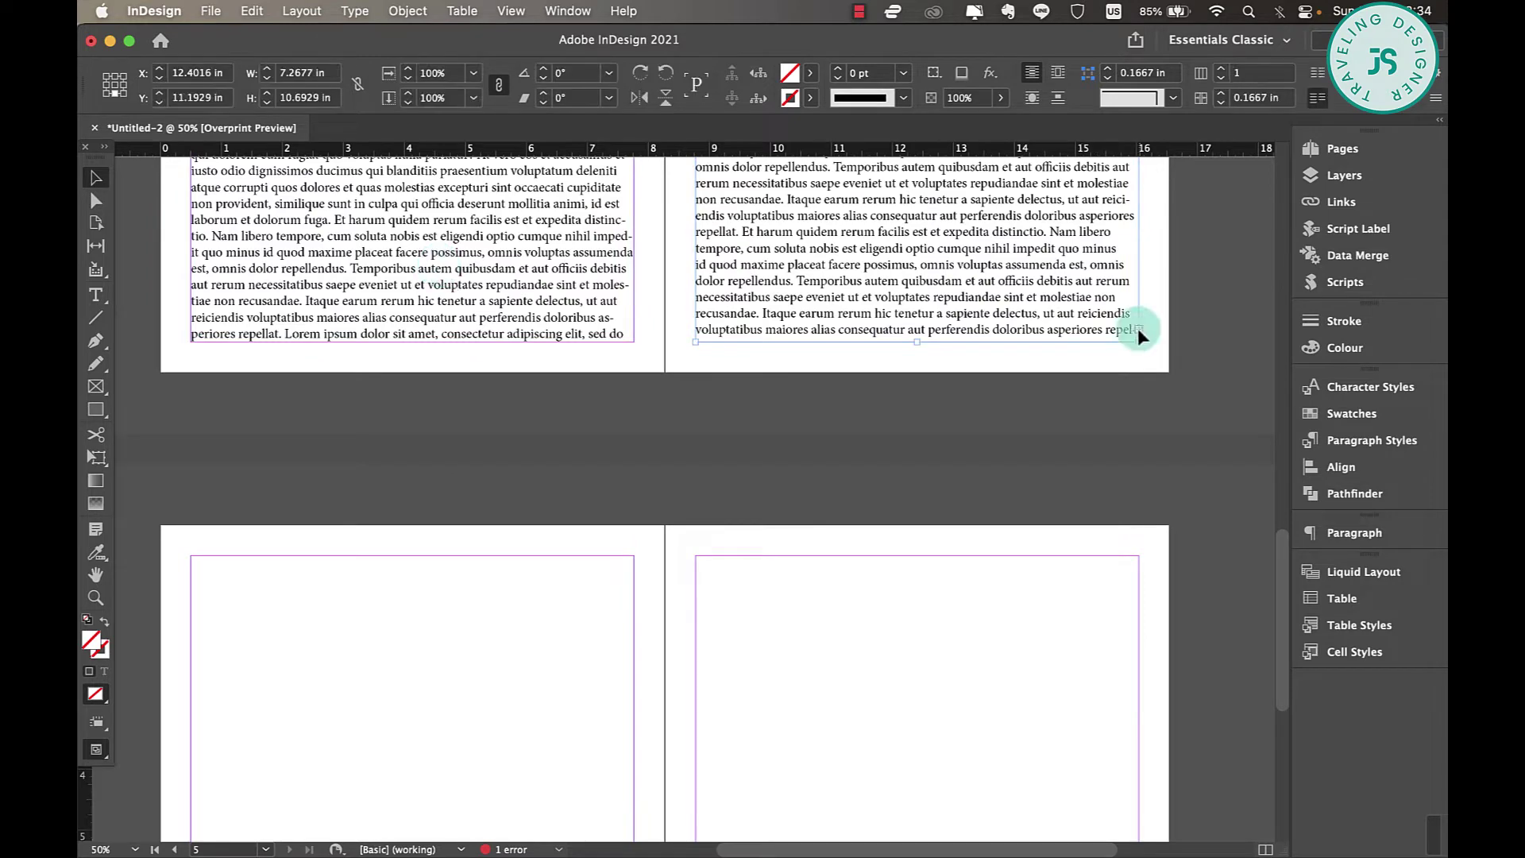
pyautogui.click(1140, 334)
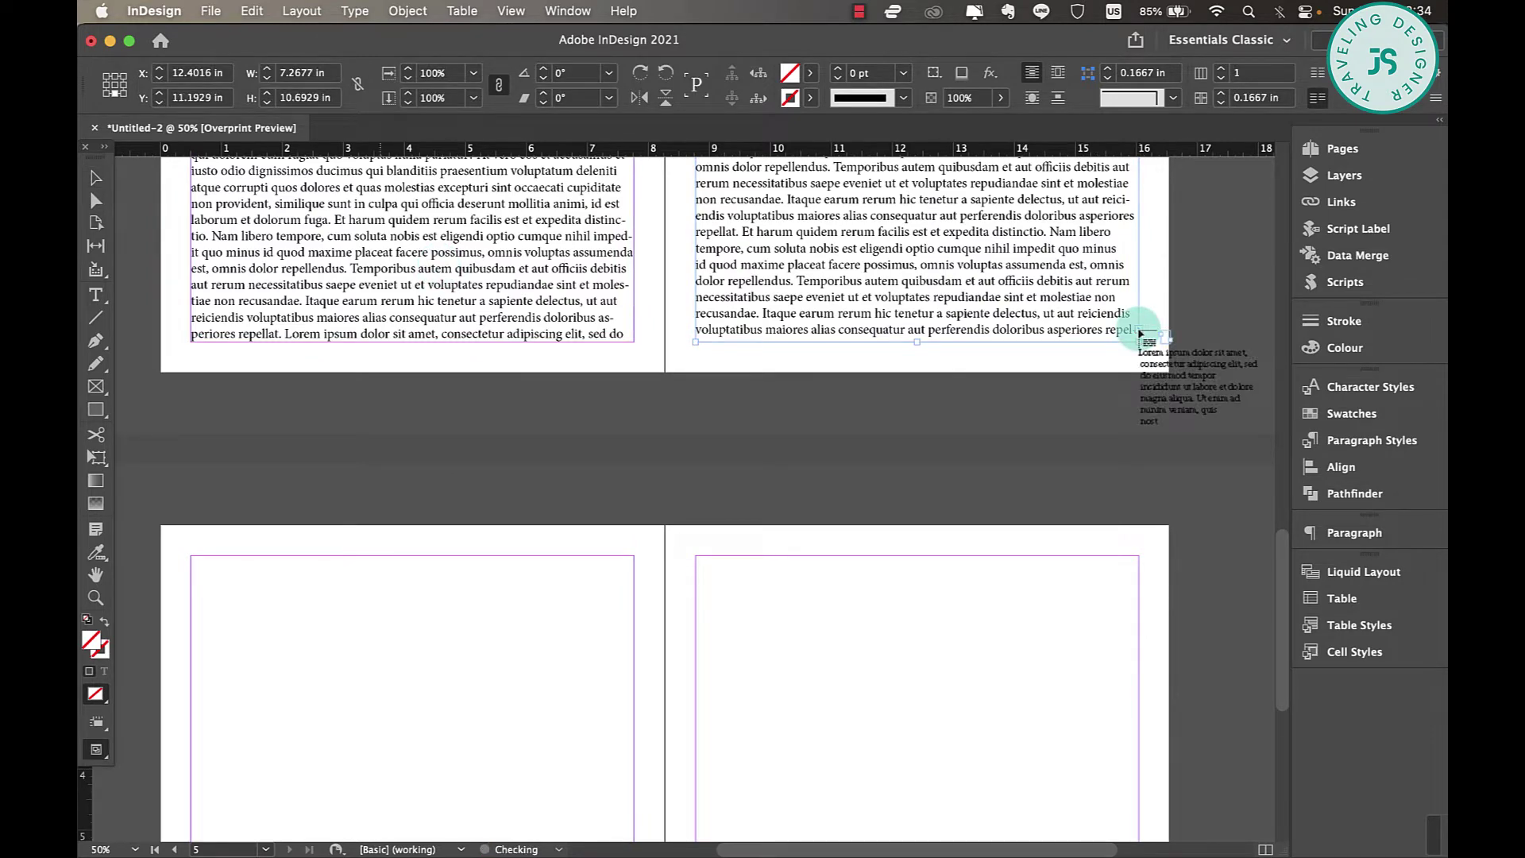
pyautogui.click(193, 556)
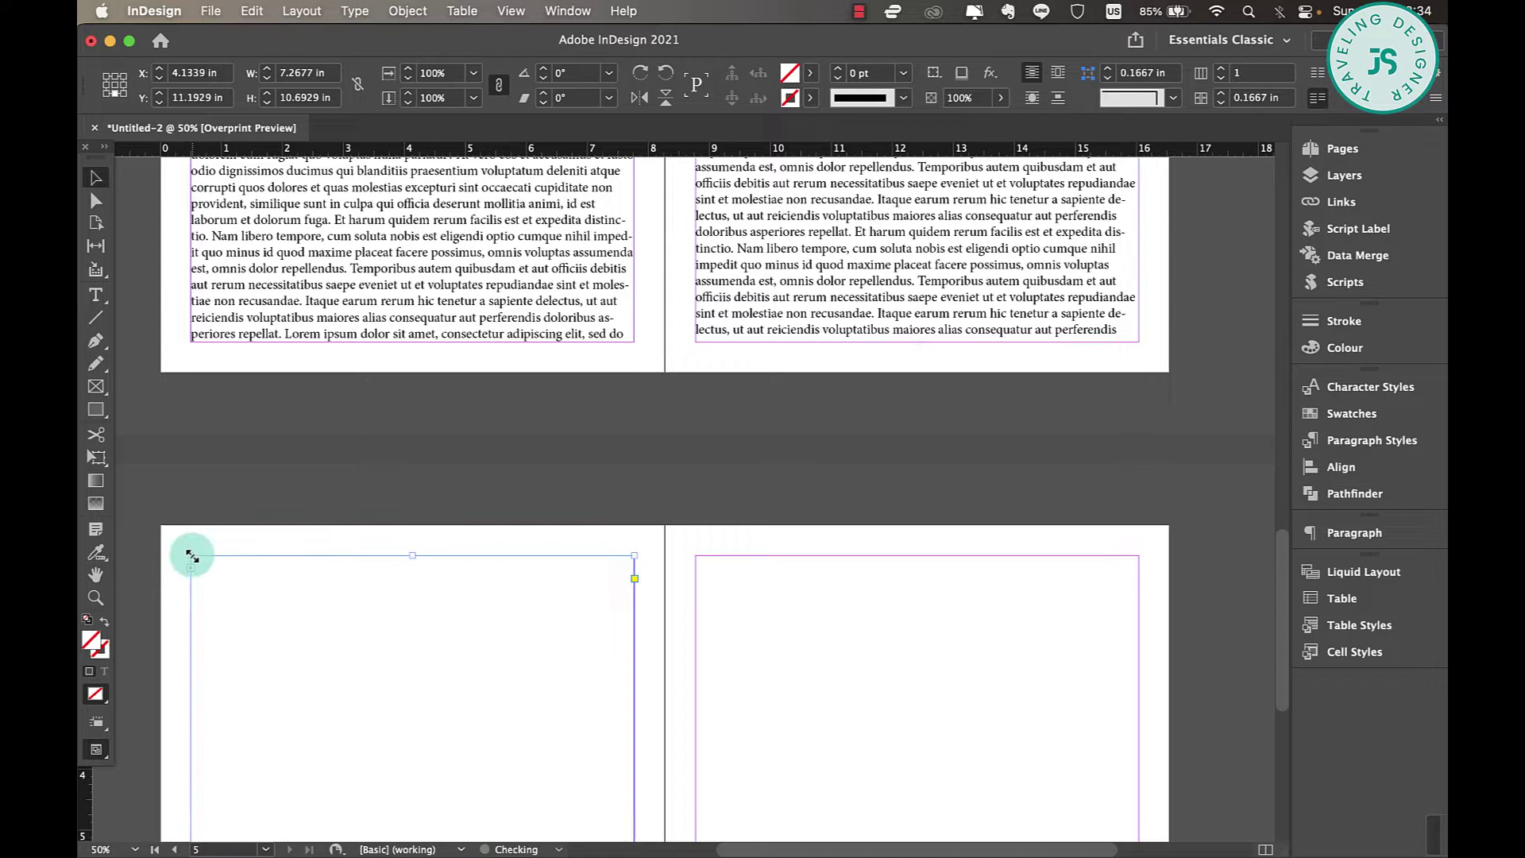
pyautogui.scroll(-5, 681, 565)
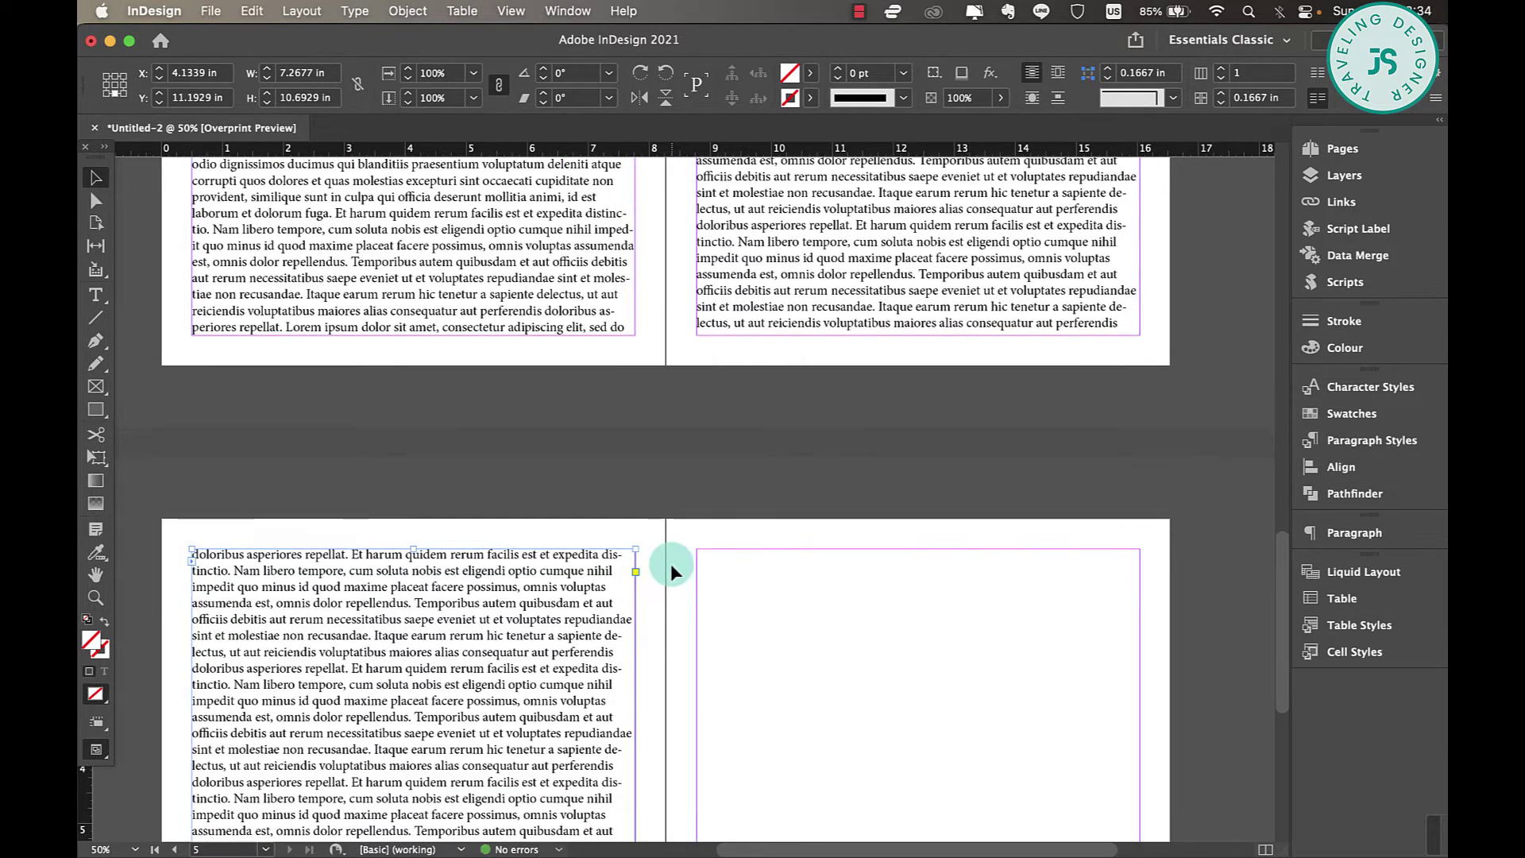
pyautogui.scroll(-2, 672, 570)
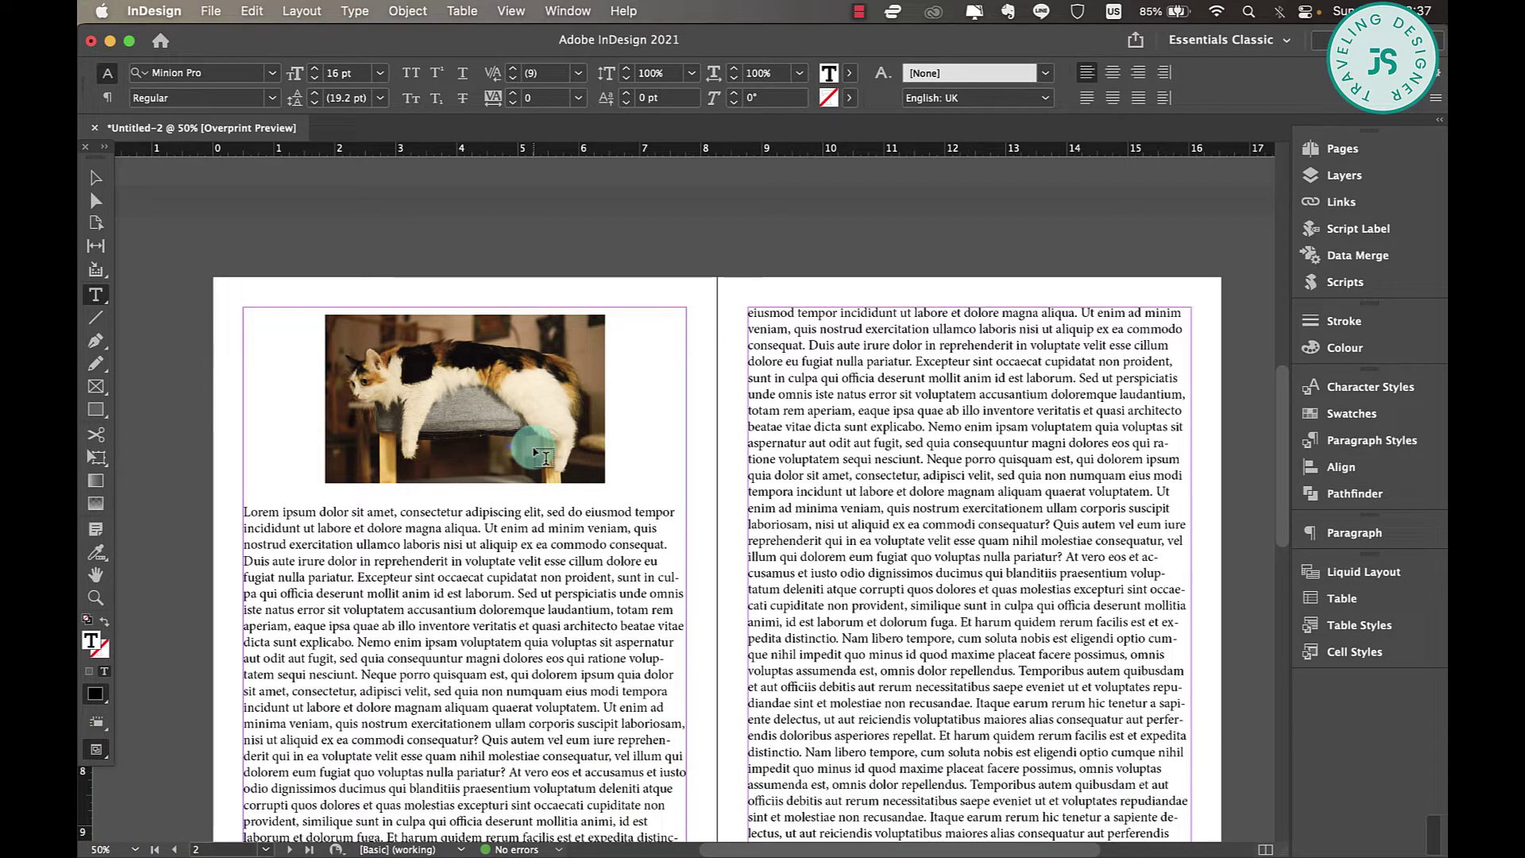
# Bring up Find/Change with Cmd+F, also checking the Edit menu for the command
pyautogui.press('super+f')
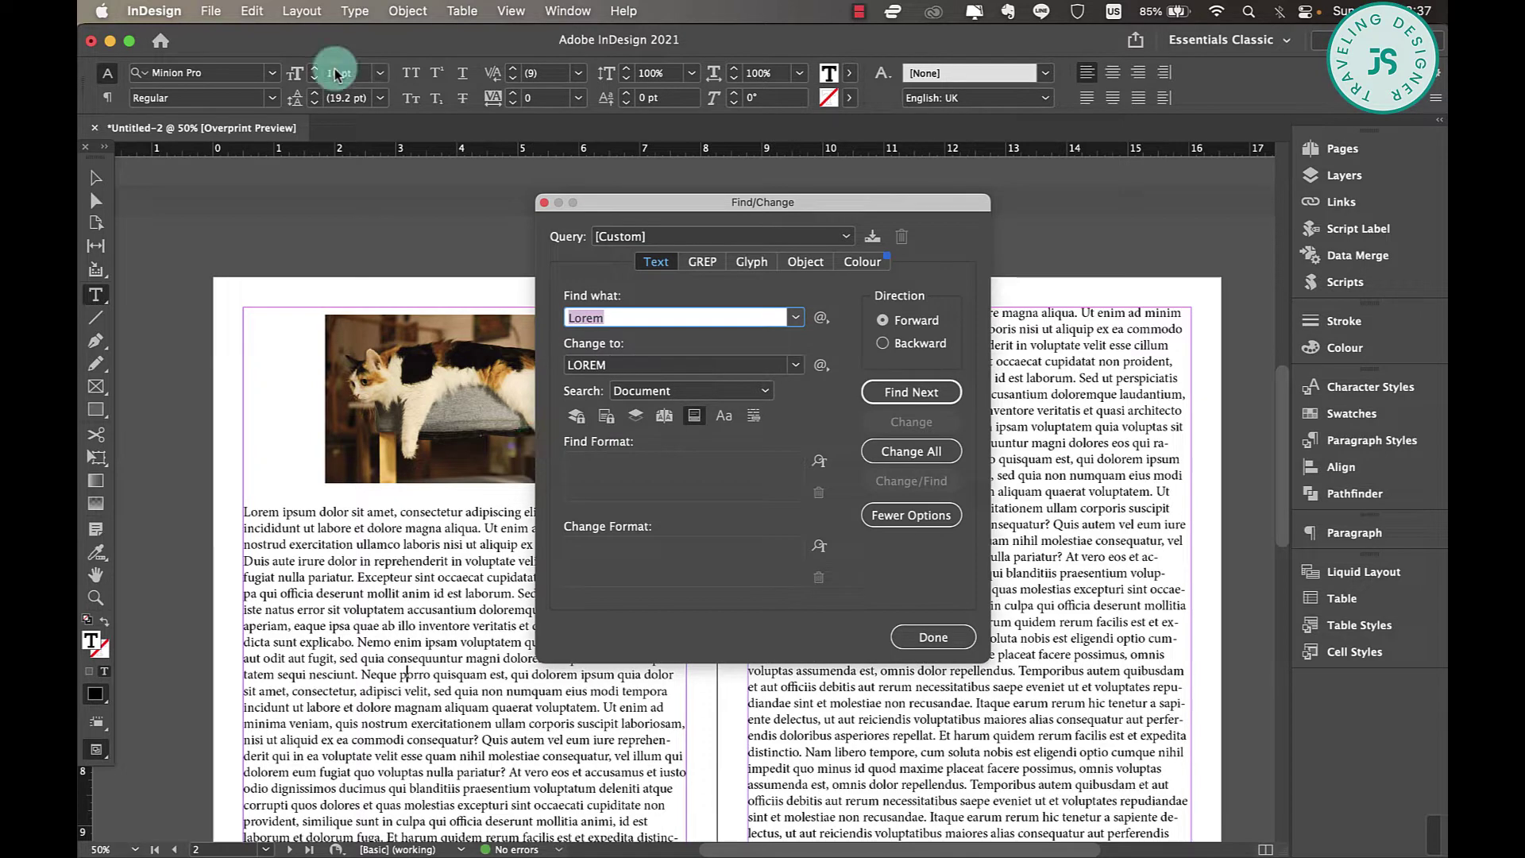
pyautogui.click(252, 11)
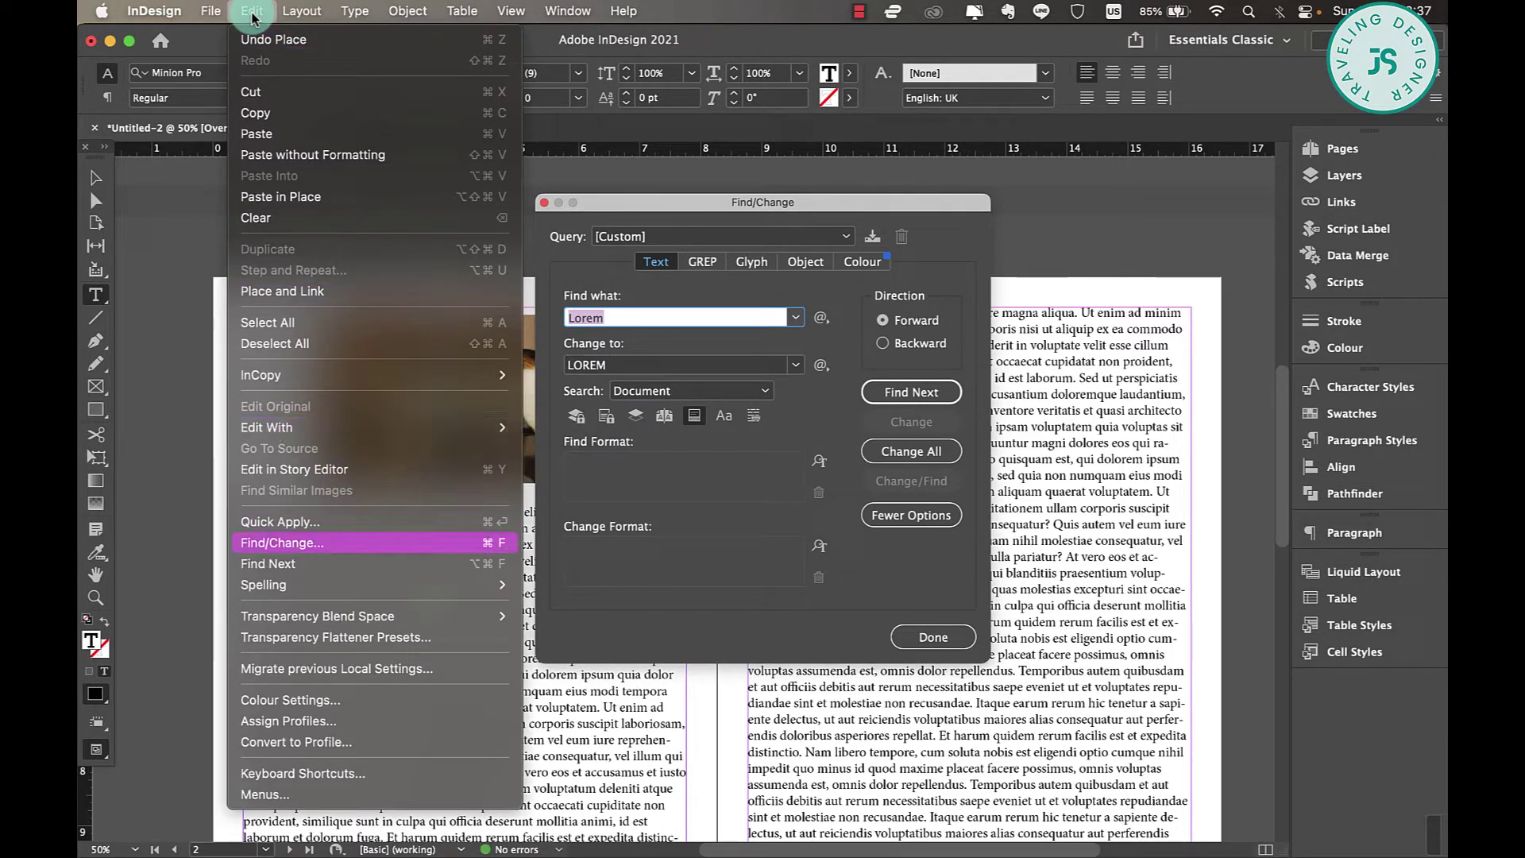
pyautogui.click(664, 581)
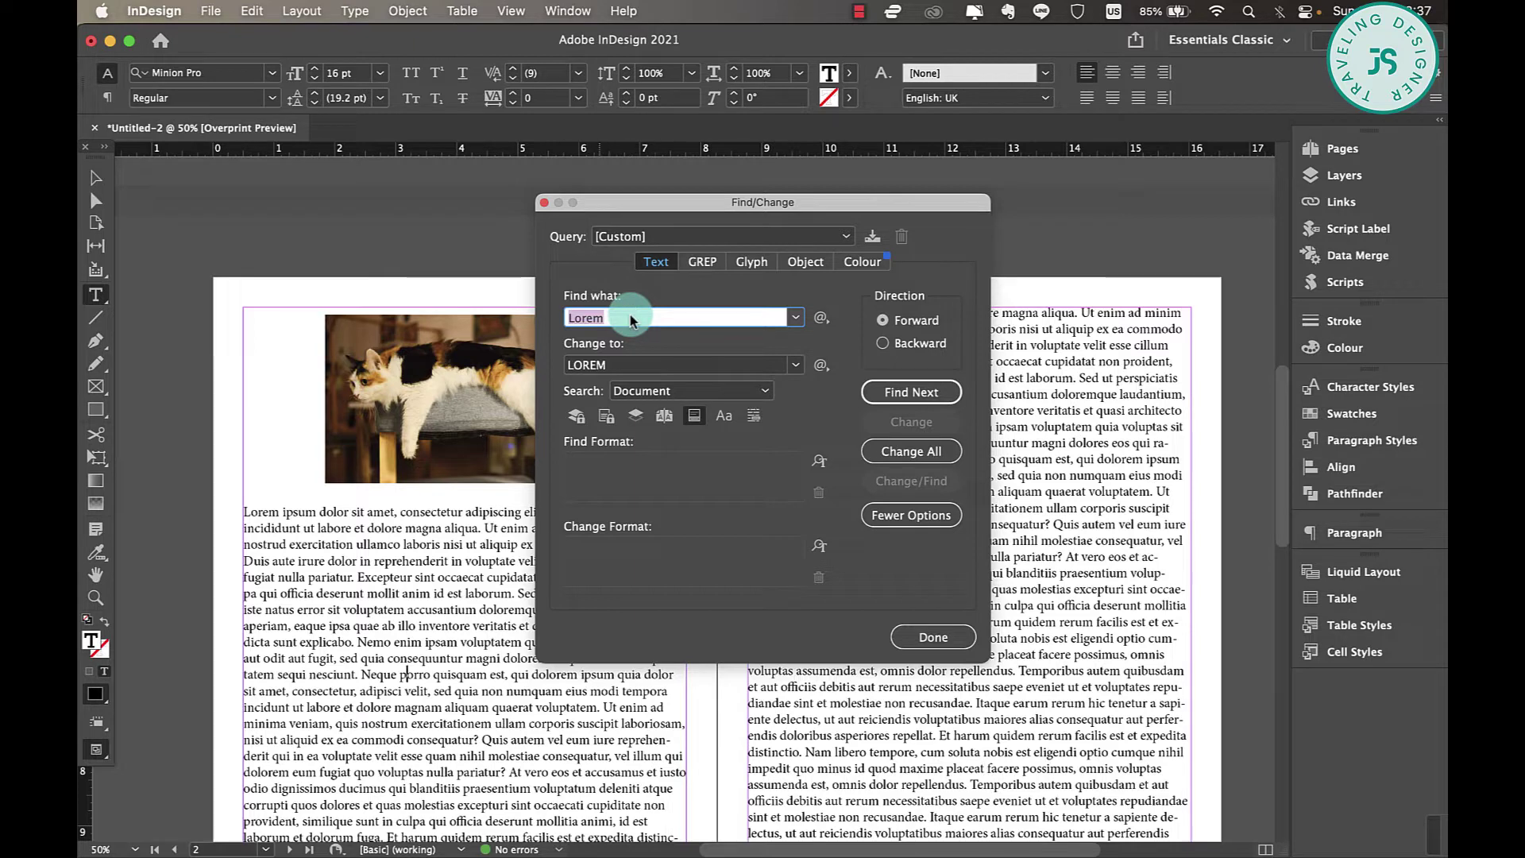
# Step through the Lorem matches in the document with Find Next
pyautogui.press('Return')
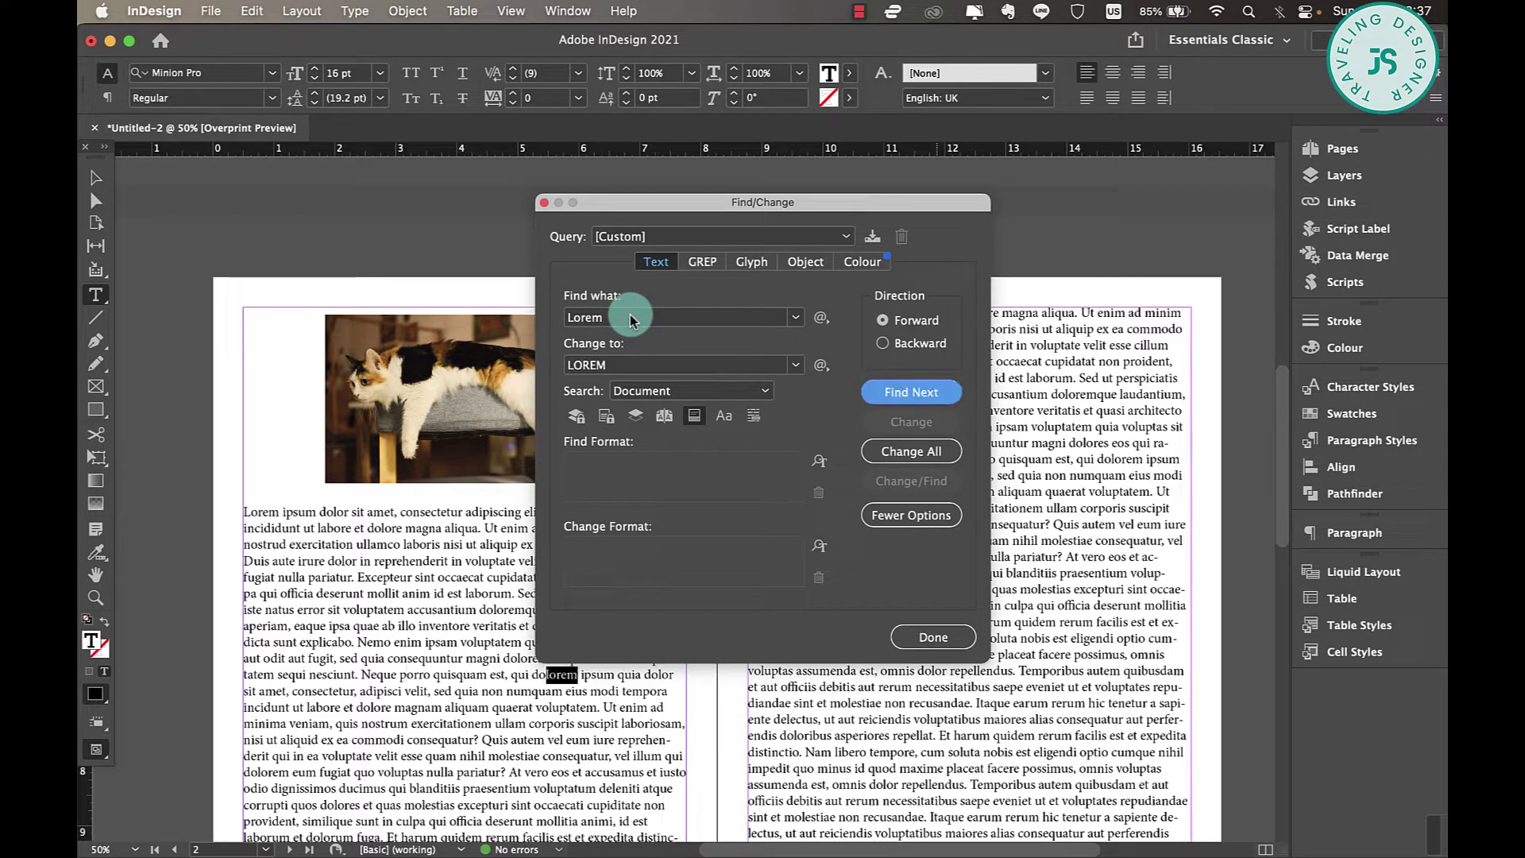
pyautogui.press('Return')
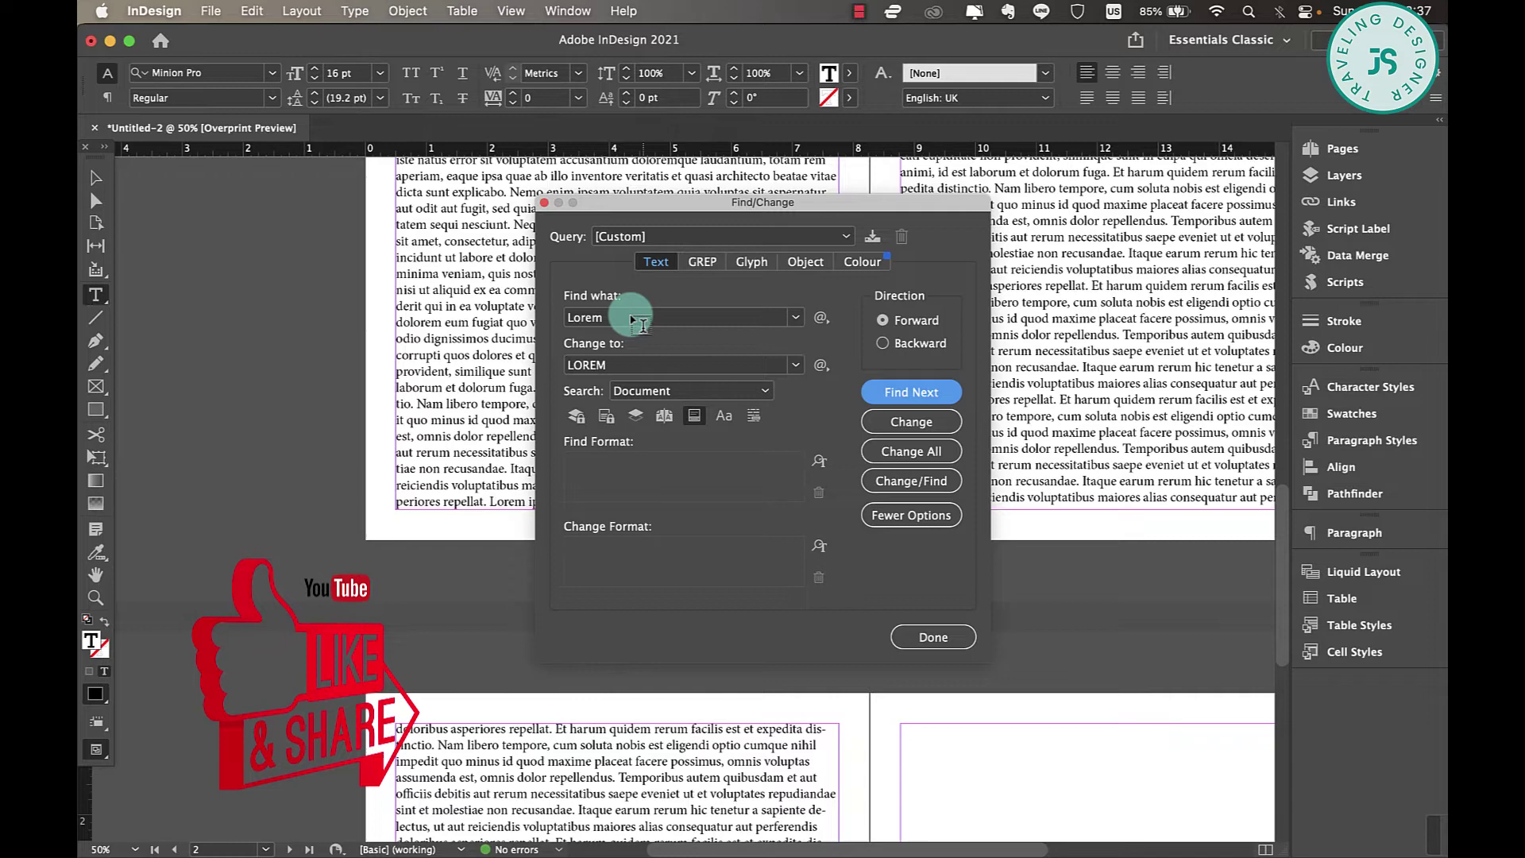
pyautogui.press('Return')
pyautogui.press('Return')
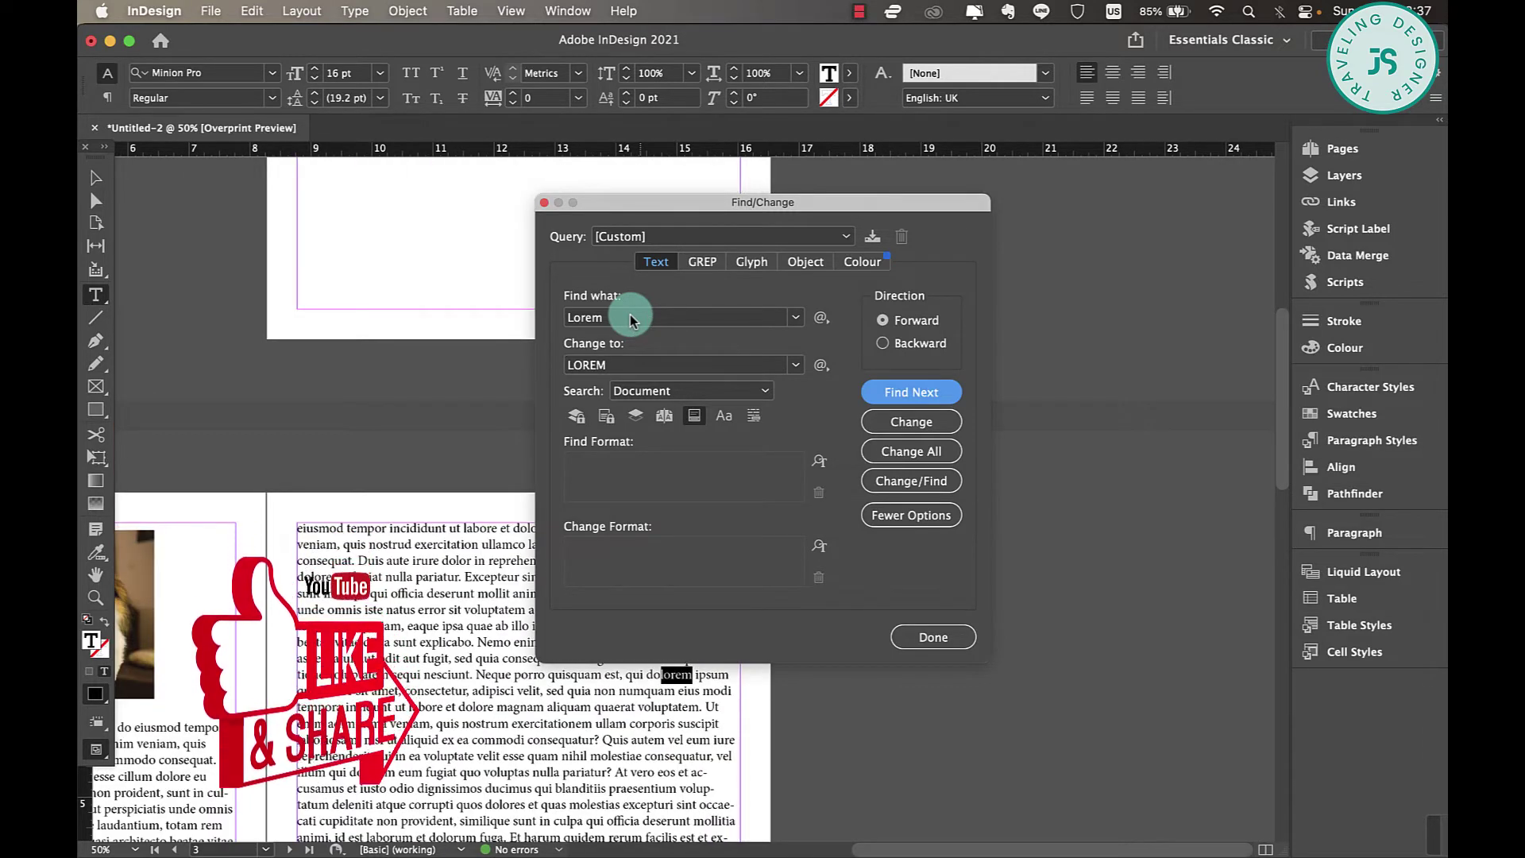
pyautogui.press('Return')
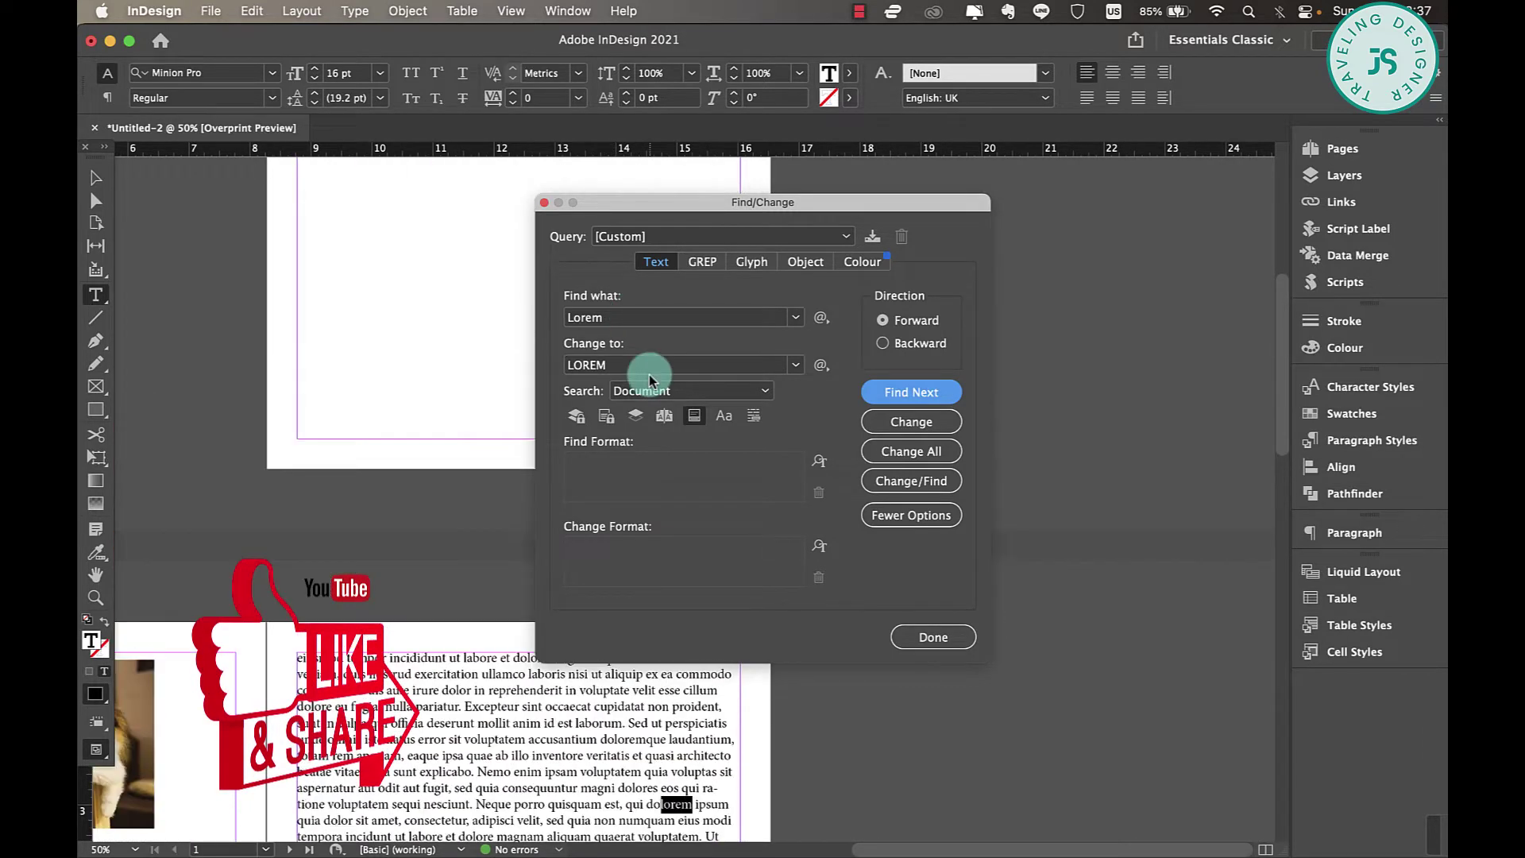
# Set the replacement to LOREM, change each Lorem match, then close Find/Change
pyautogui.doubleClick(649, 373)
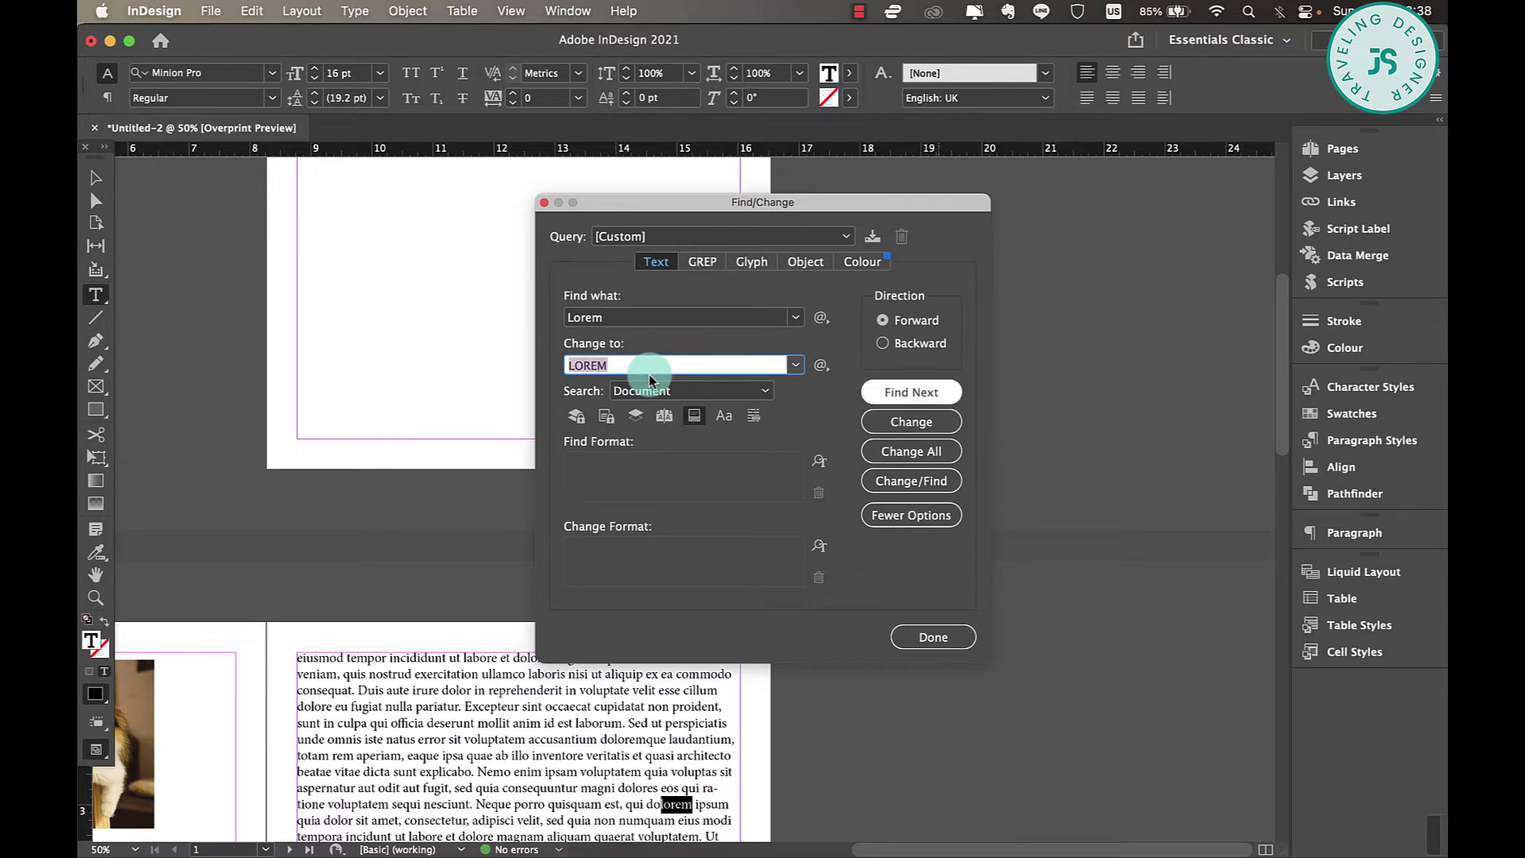
pyautogui.click(919, 392)
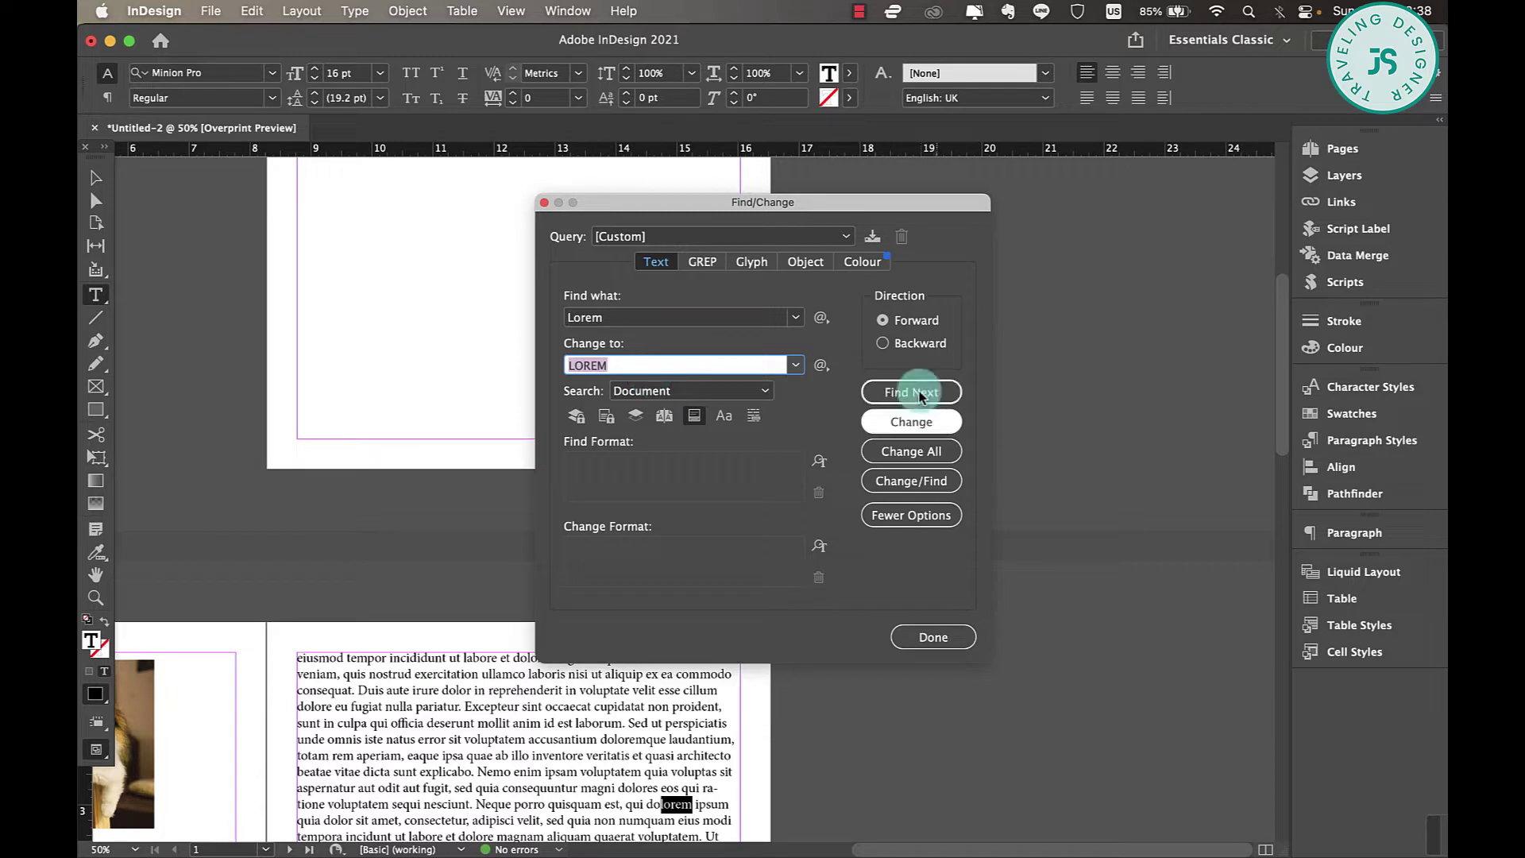
pyautogui.click(937, 429)
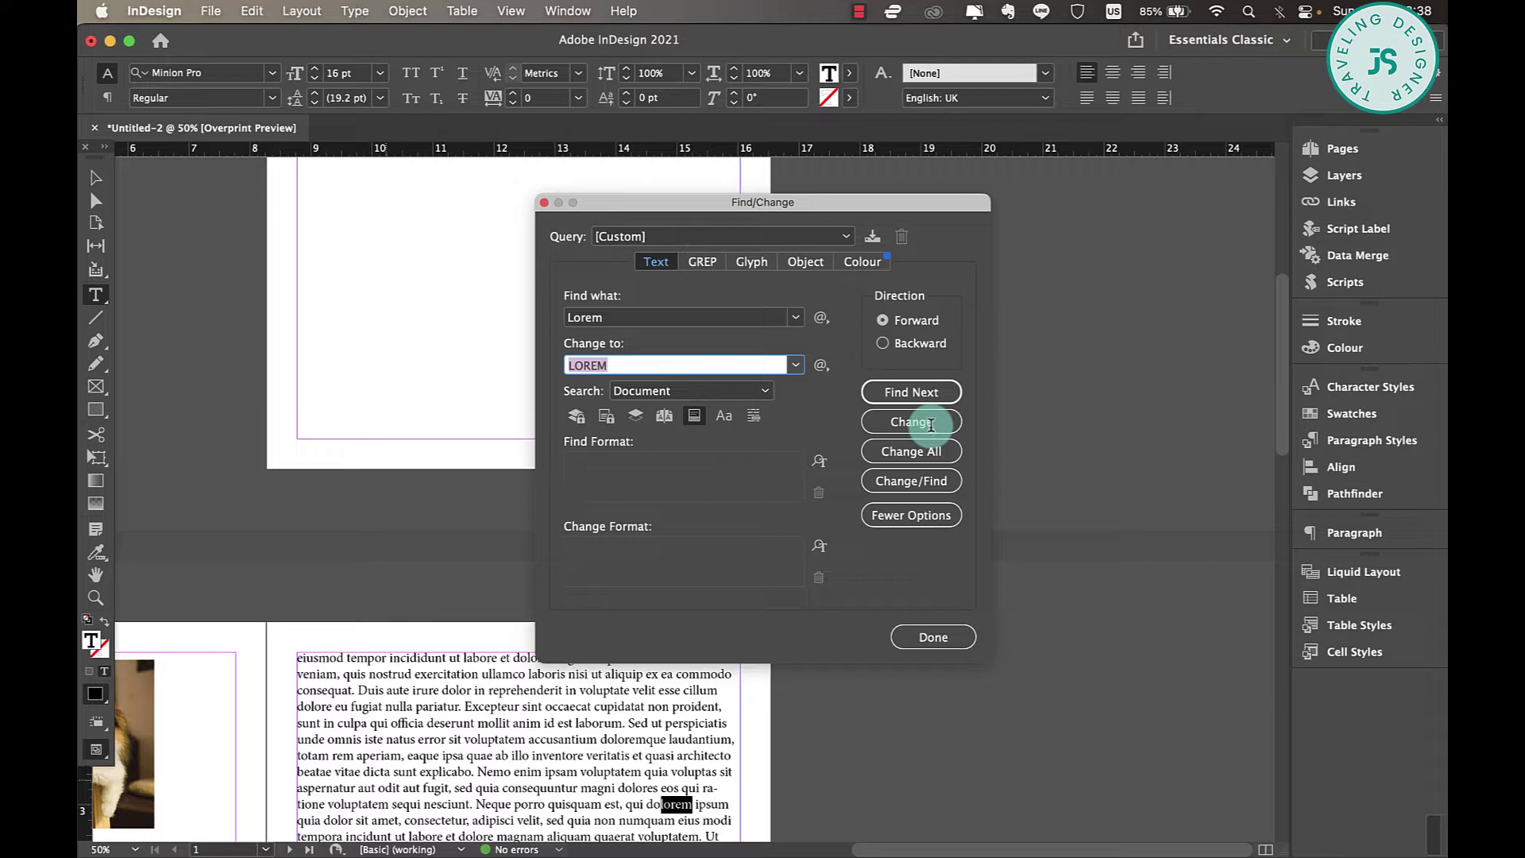
pyautogui.click(931, 425)
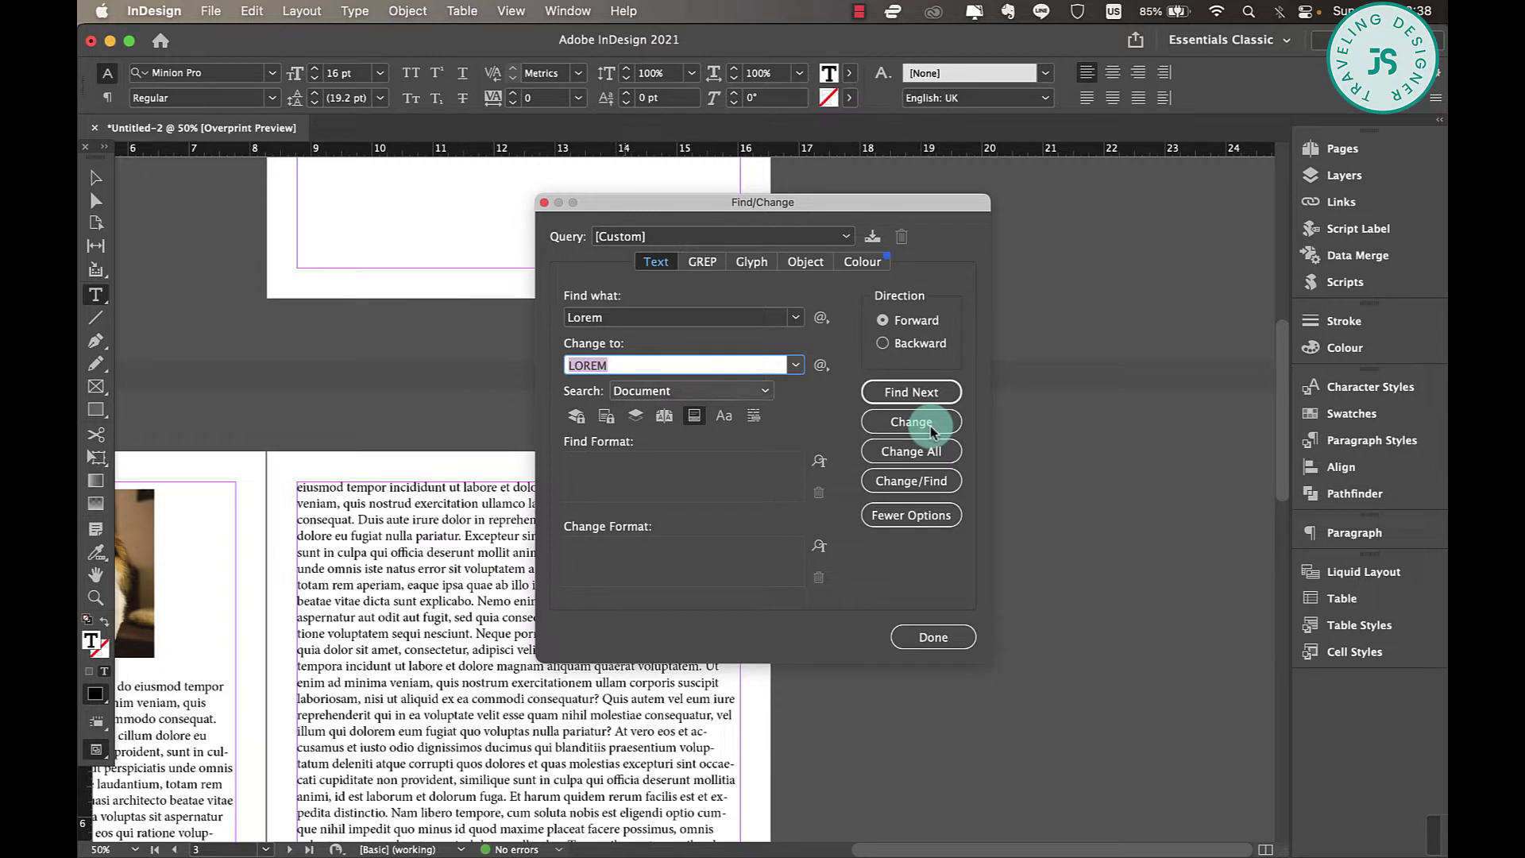
pyautogui.click(944, 485)
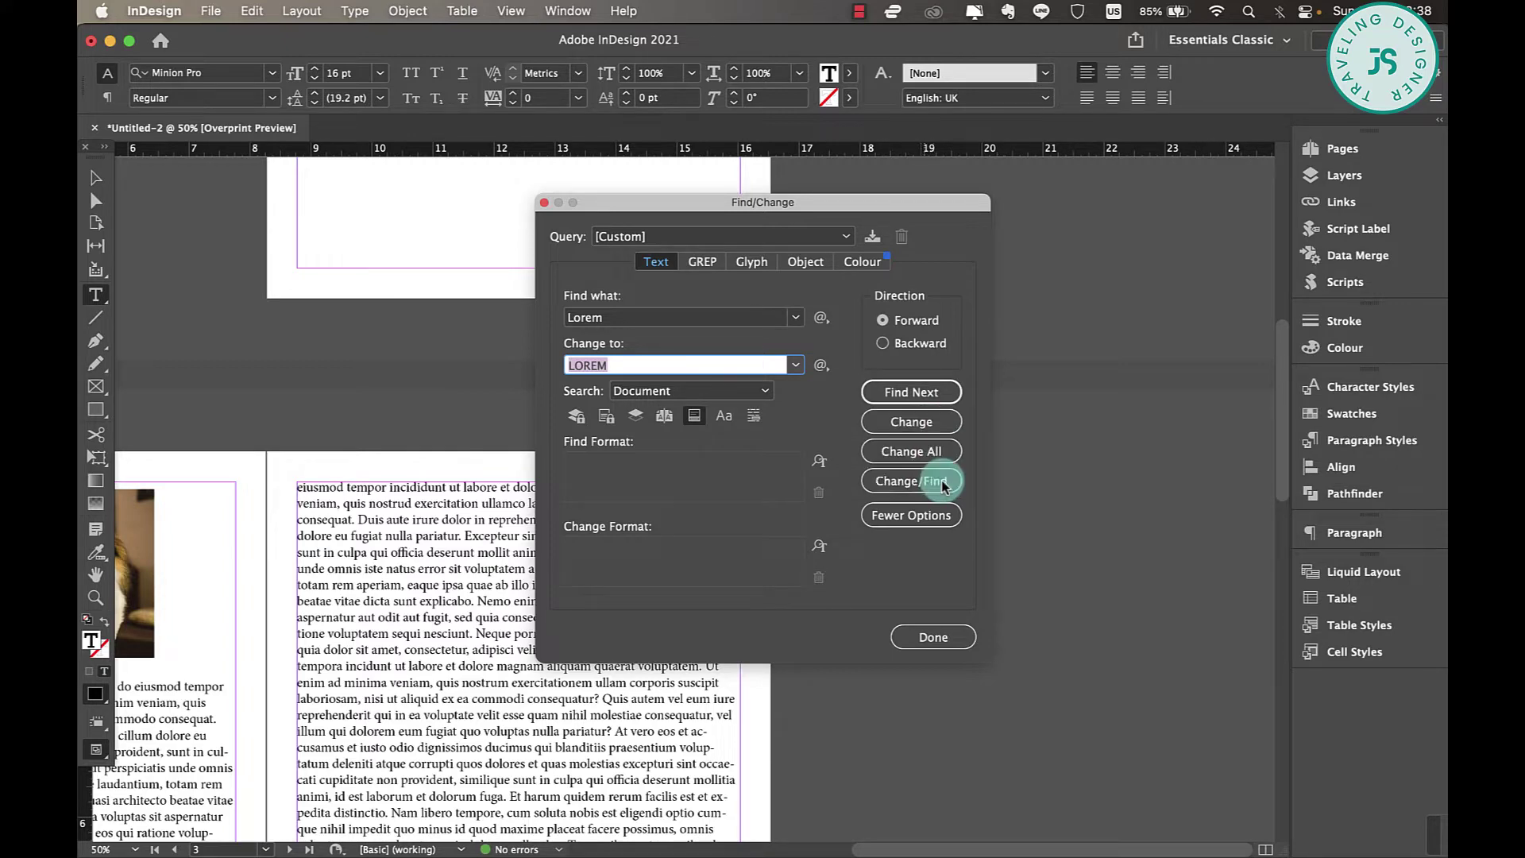
pyautogui.click(944, 485)
pyautogui.click(931, 391)
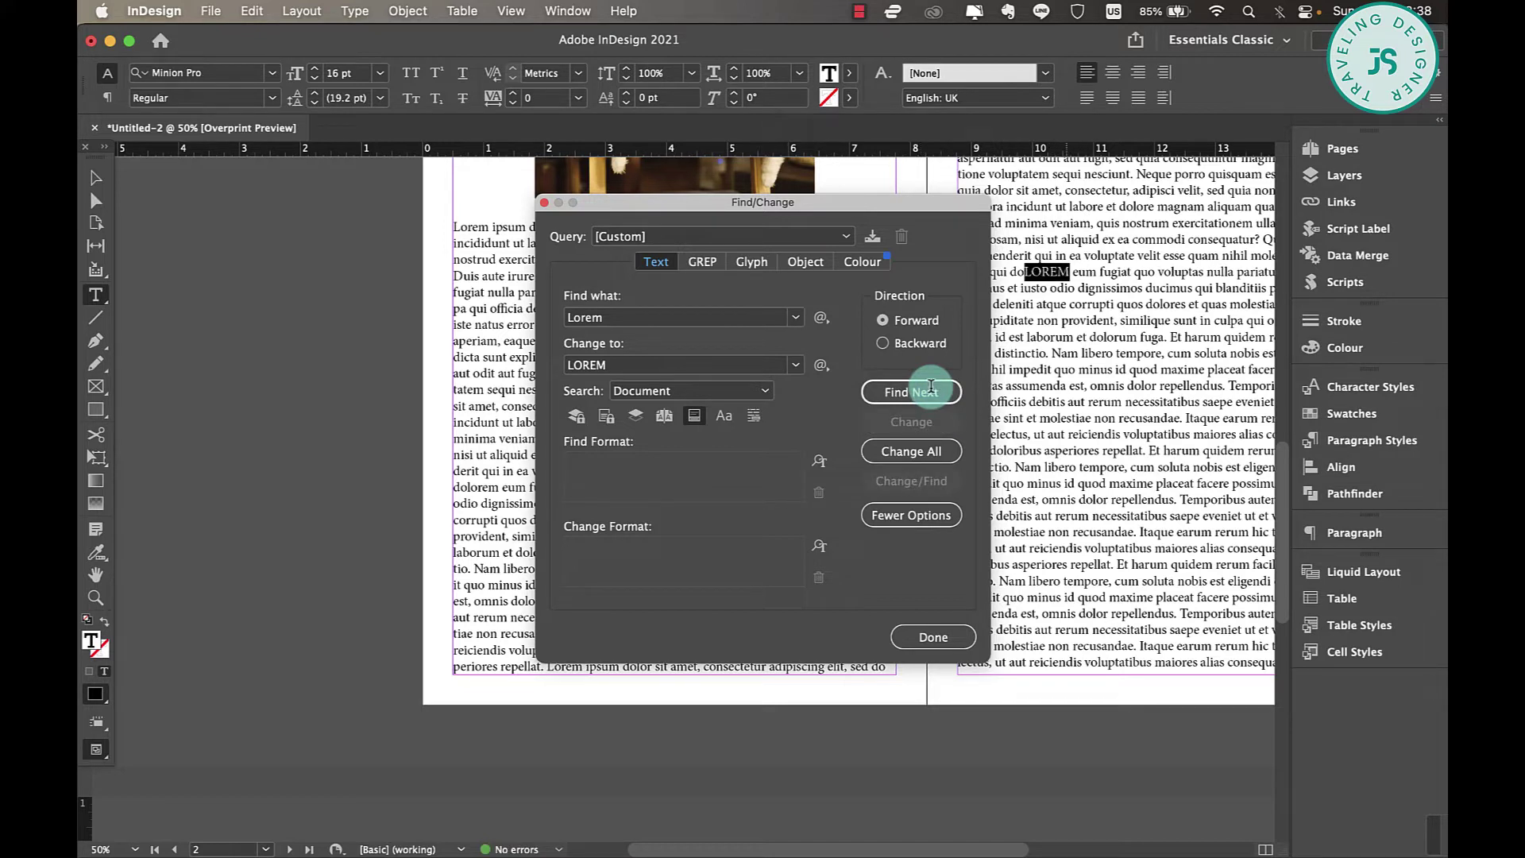
pyautogui.click(985, 642)
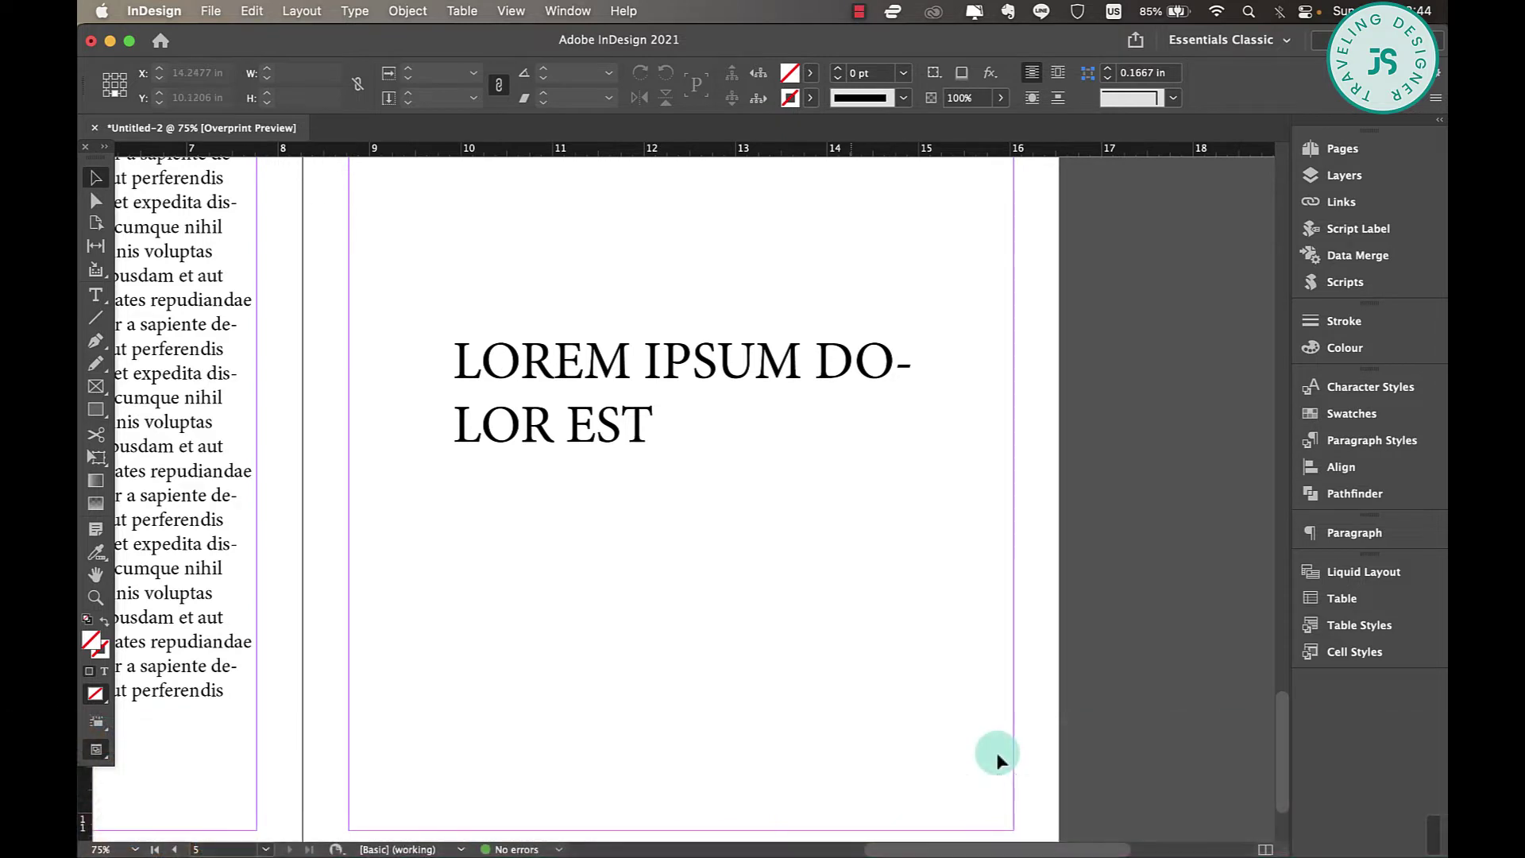
# Select all of the page 5 headline text and show its Paragraph settings
pyautogui.scroll(-1, 996, 751)
pyautogui.scroll(-3, 996, 751)
pyautogui.hscroll(-2, 996, 752)
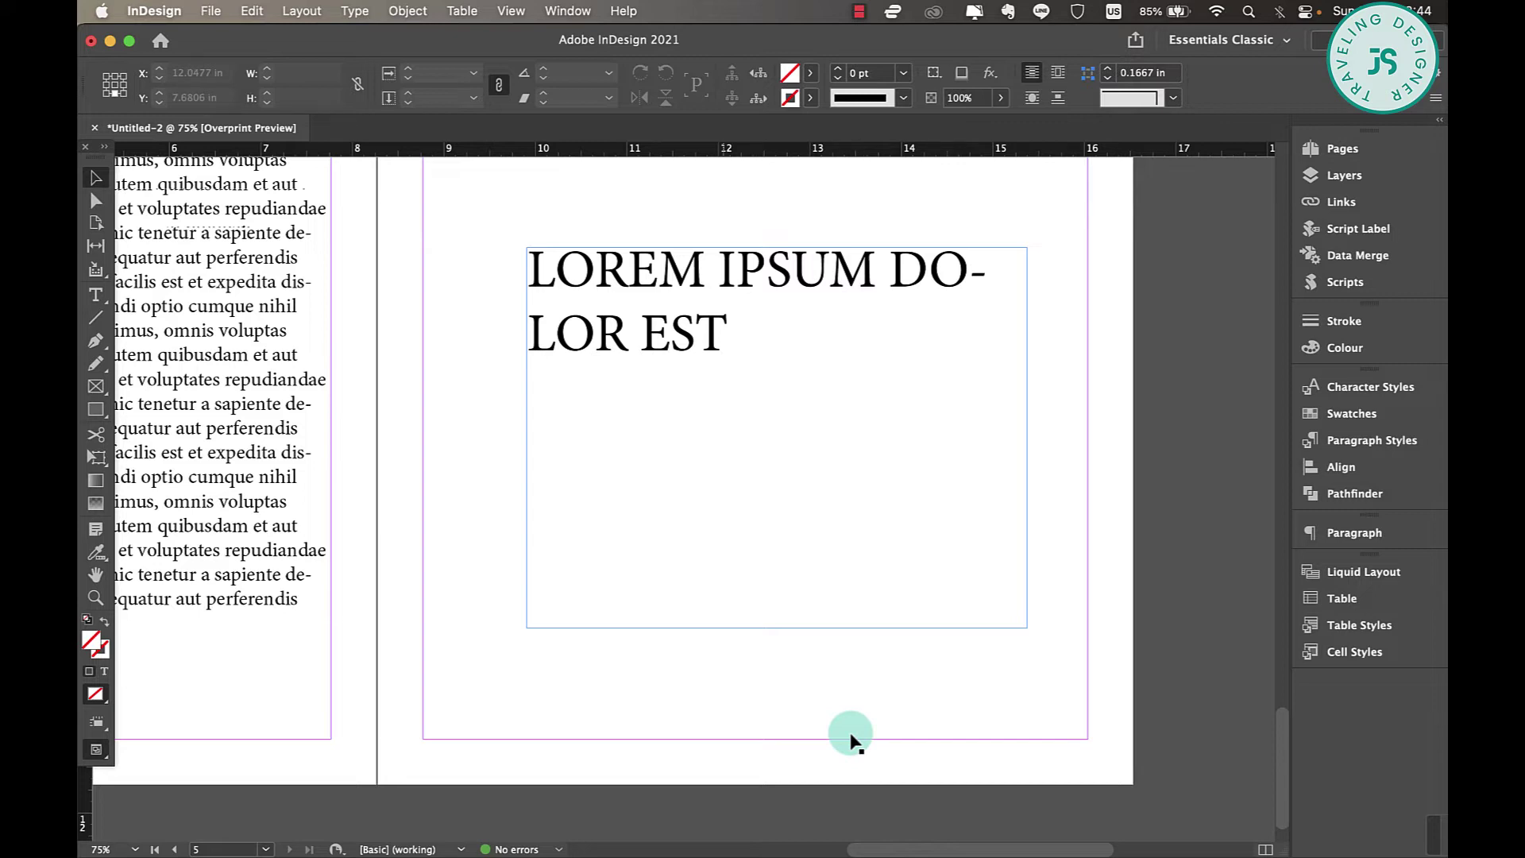
pyautogui.press('Return')
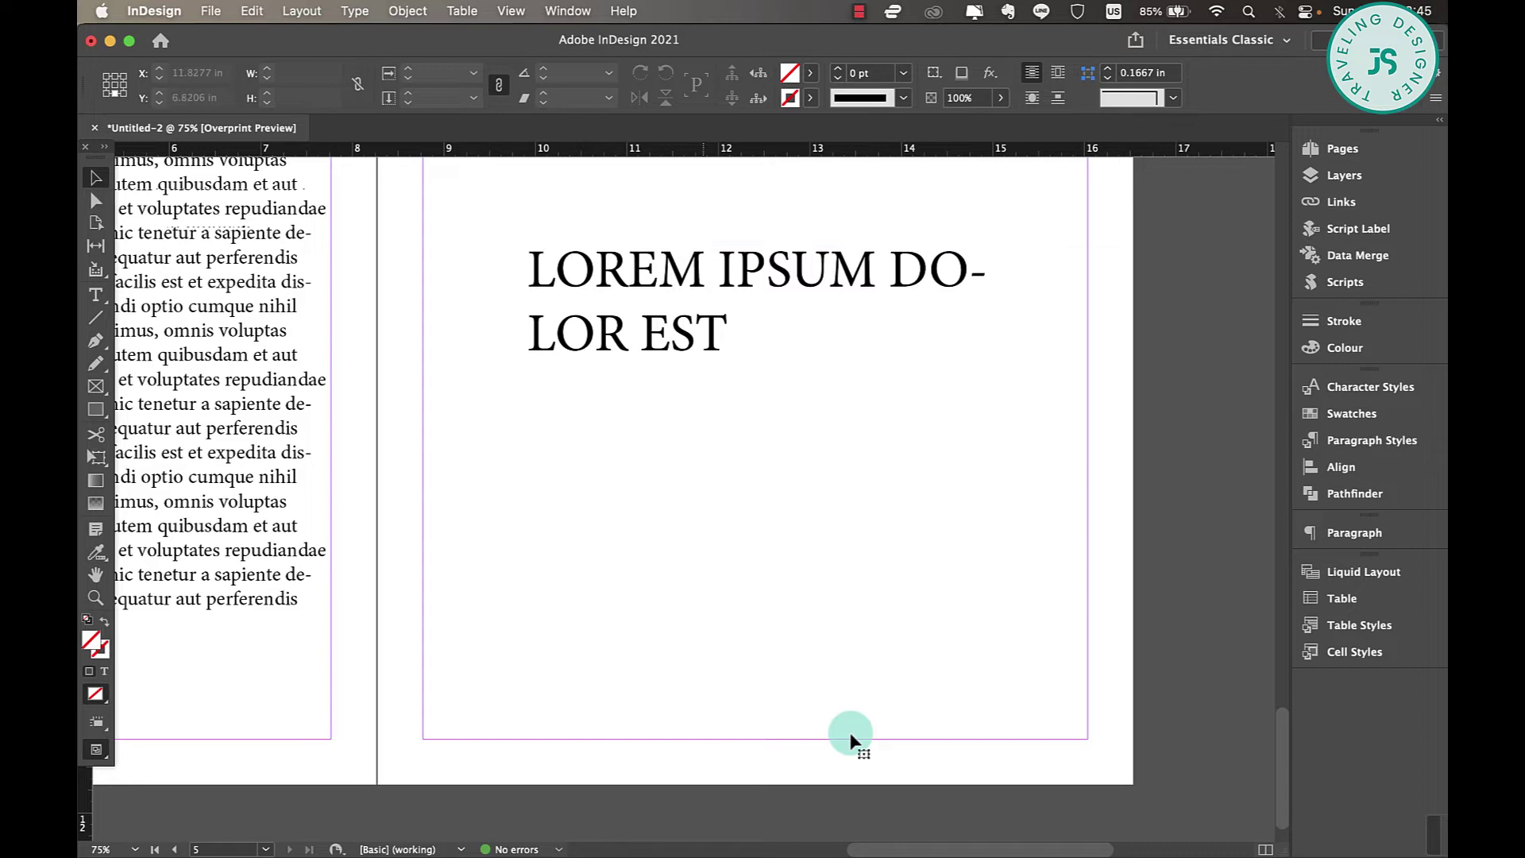
pyautogui.press('super+a')
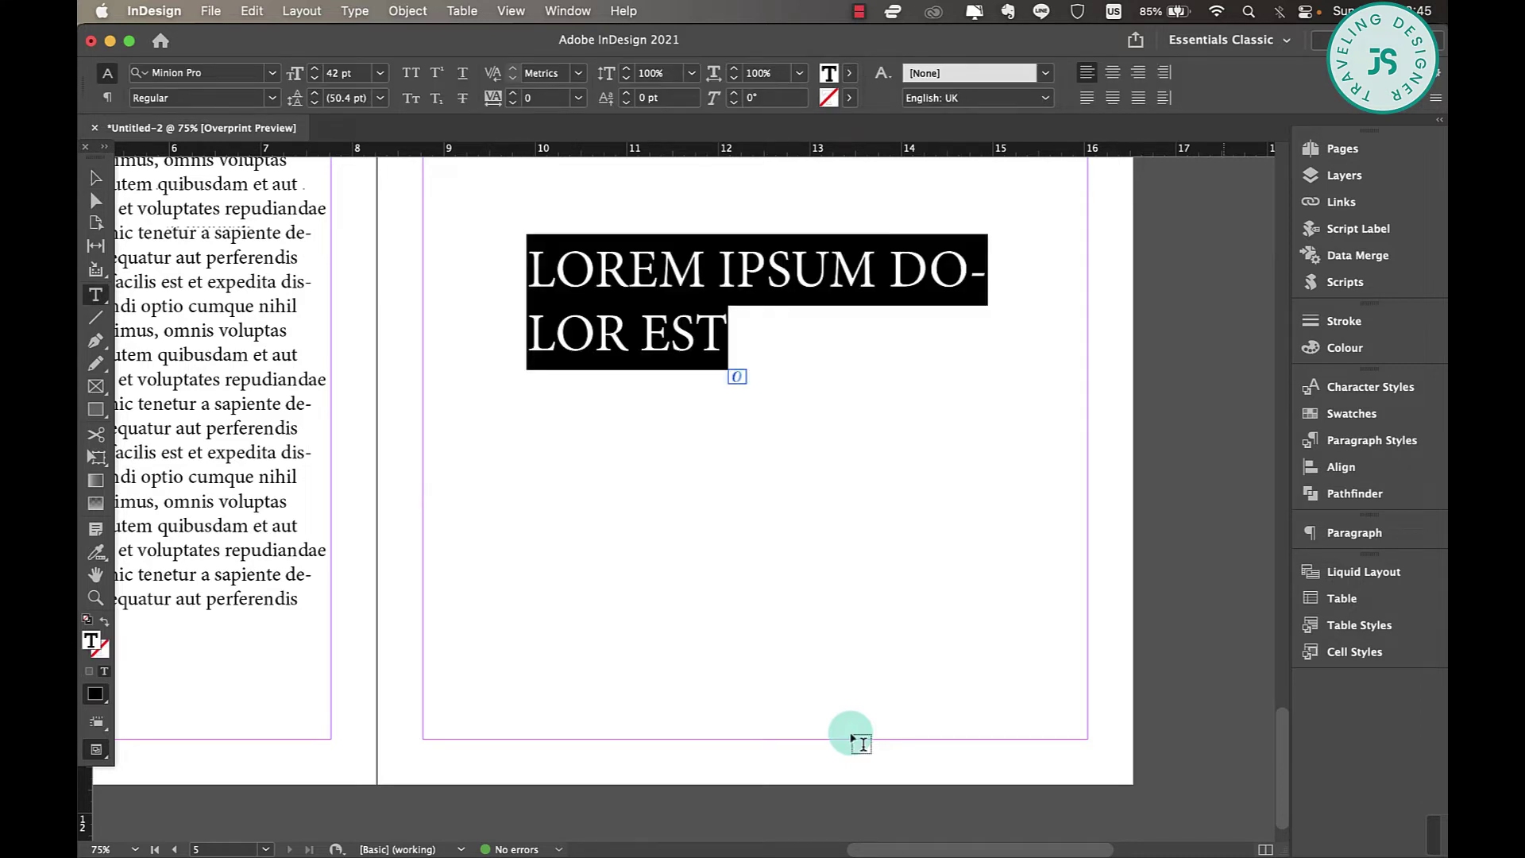
pyautogui.press('super+alt+t')
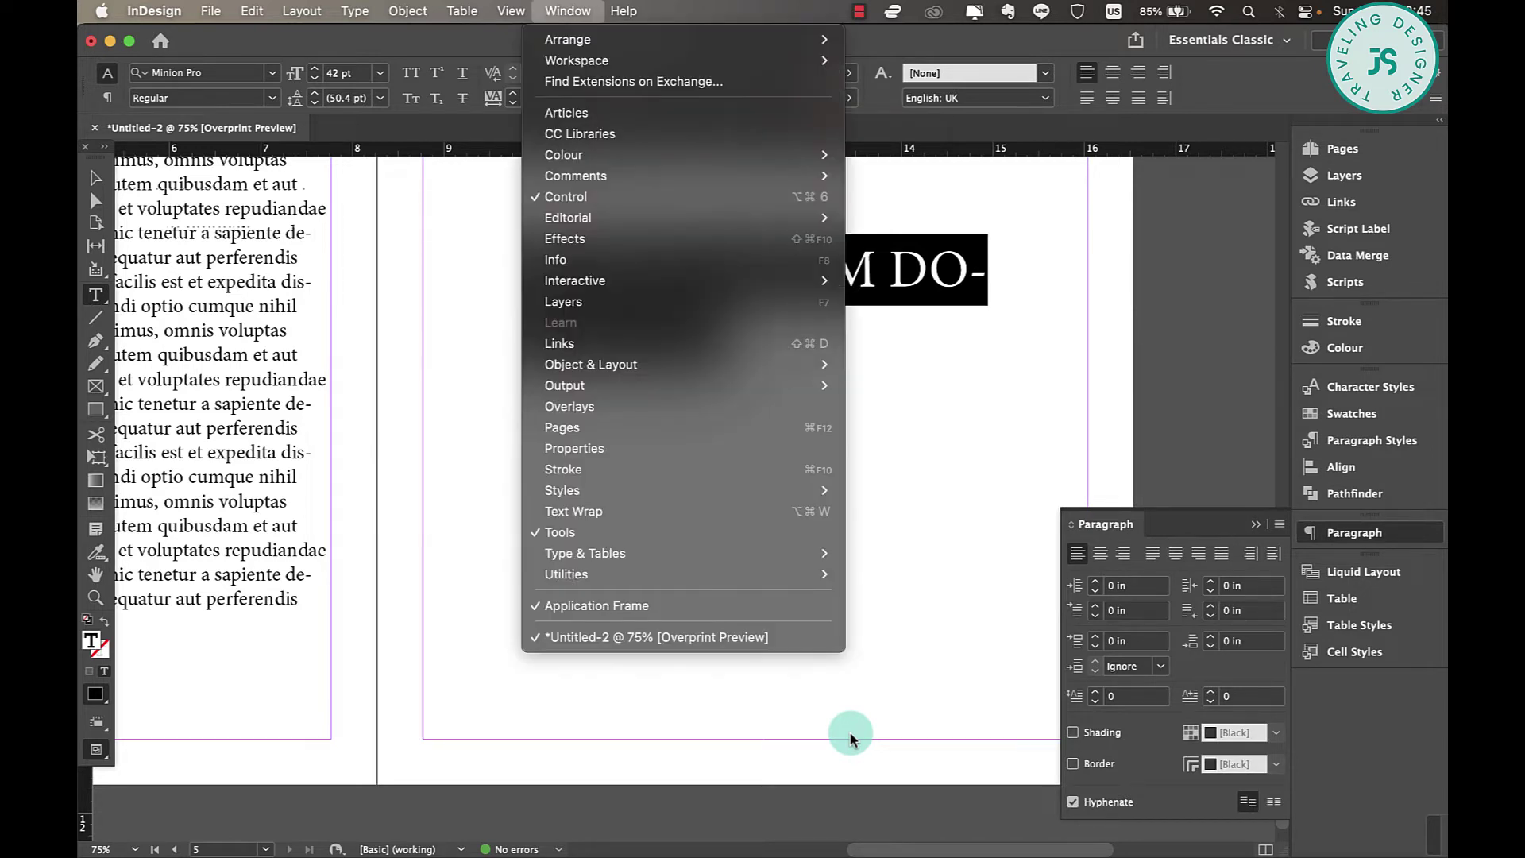
# Turn on Balance Ragged Lines so the heading breaks as LOREM IPSUM / DOLOR EST
pyautogui.press('Up')
pyautogui.press('Up')
pyautogui.press('Up')
pyautogui.press('Up')
pyautogui.press('Right')
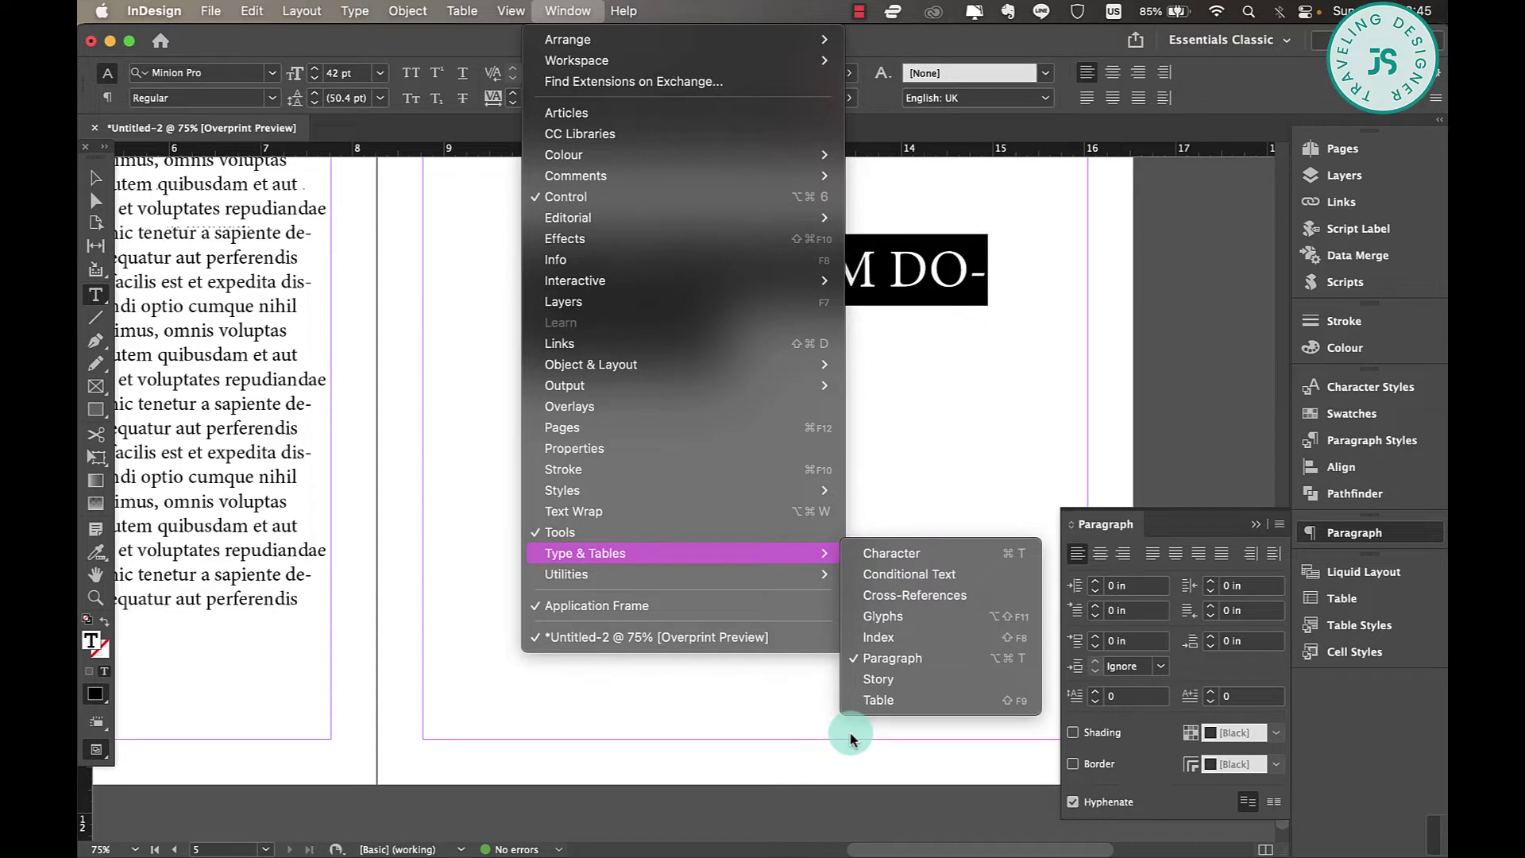
pyautogui.press('Right')
pyautogui.press('p')
pyautogui.press('Return')
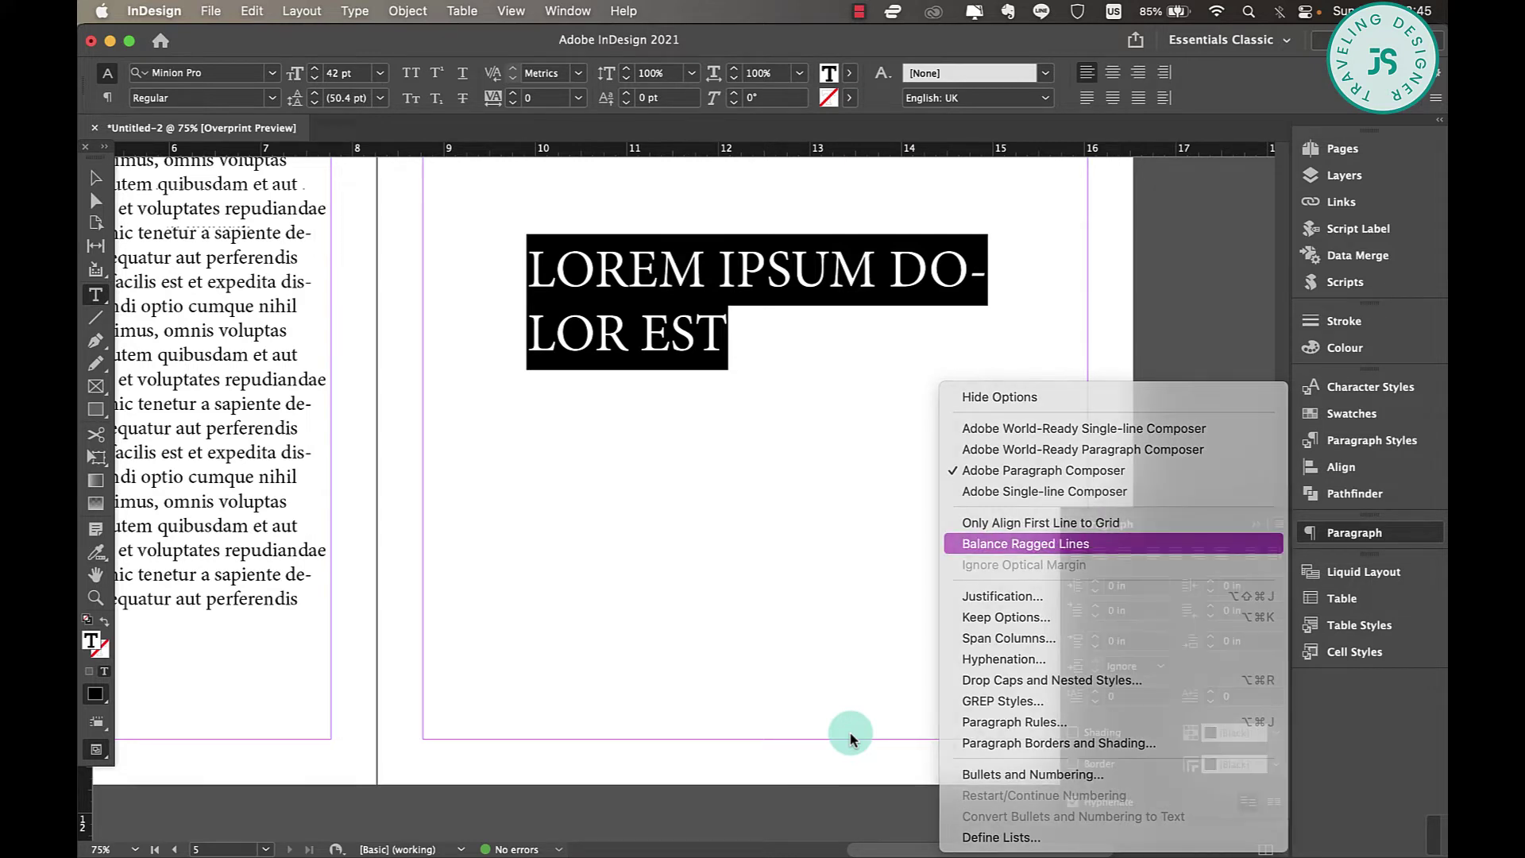
pyautogui.press('Return')
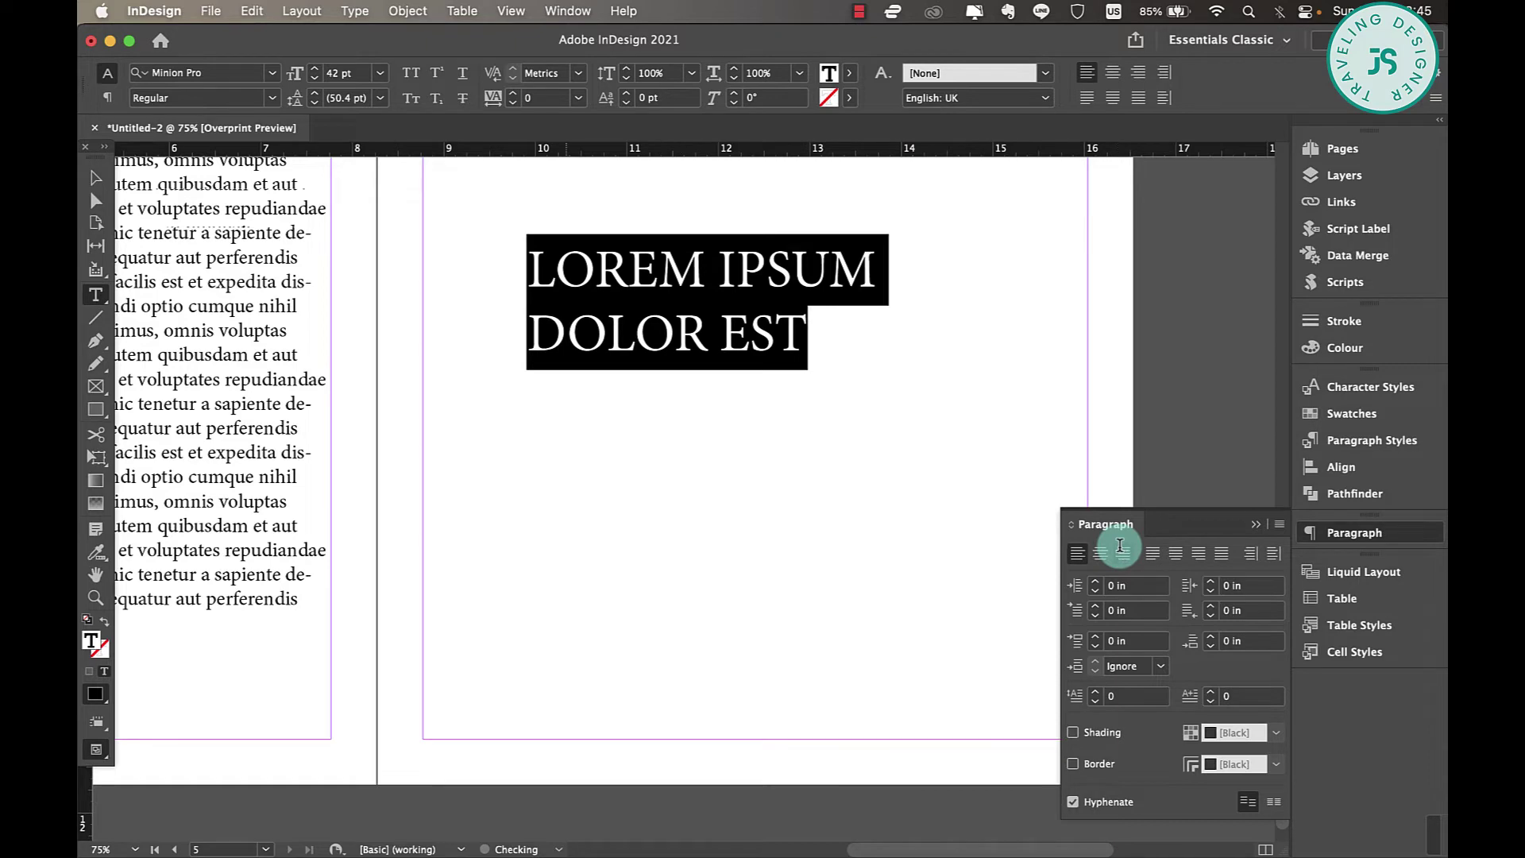
pyautogui.press('Right')
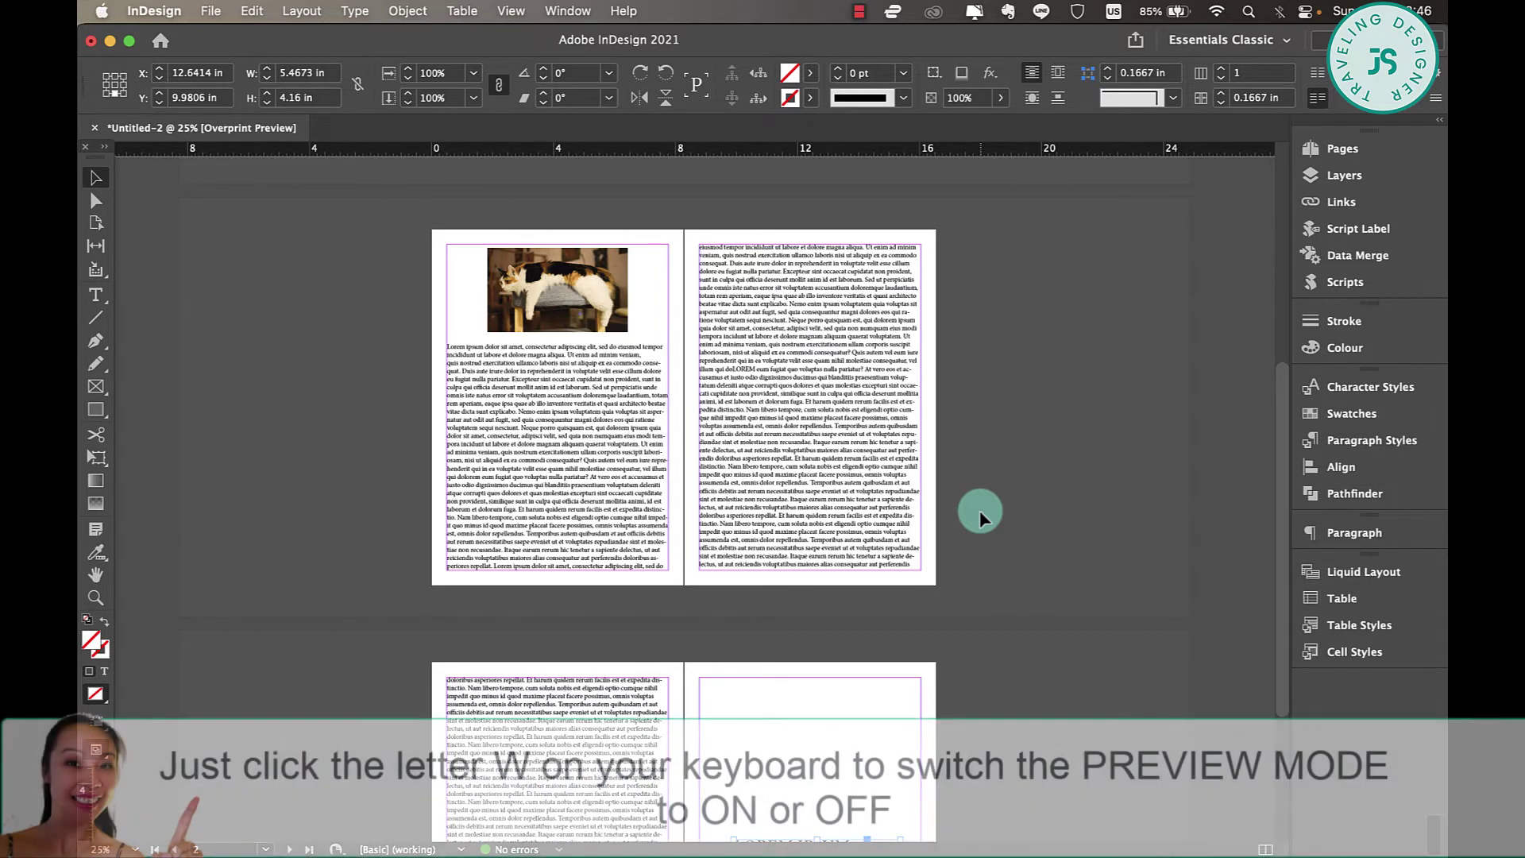
# Toggle Preview screen mode with W, zoom in on the cat-photo spread, and leave Preview on
pyautogui.press('w')
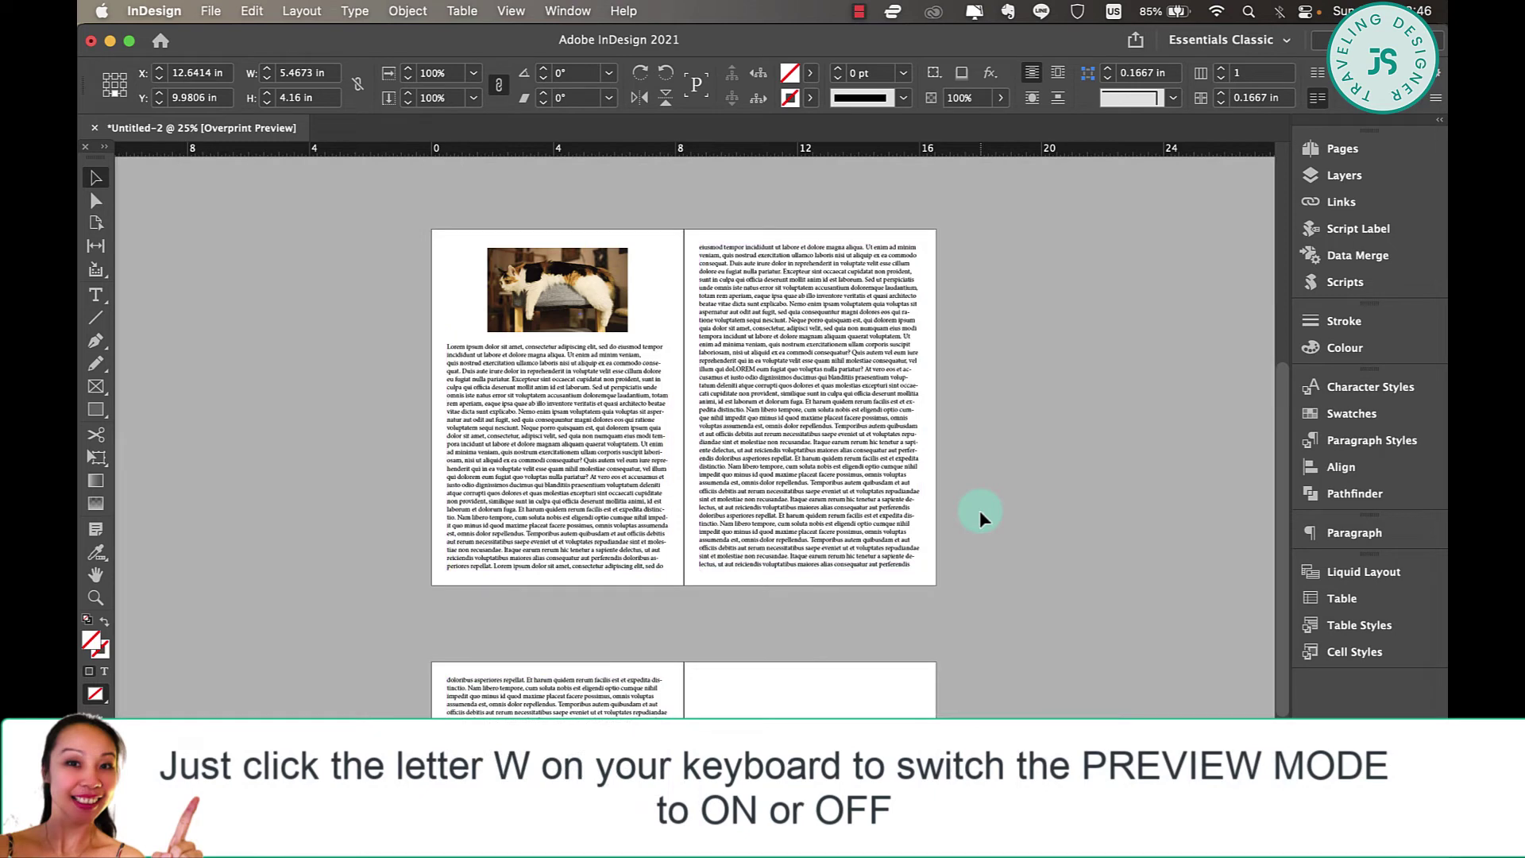
pyautogui.press('w')
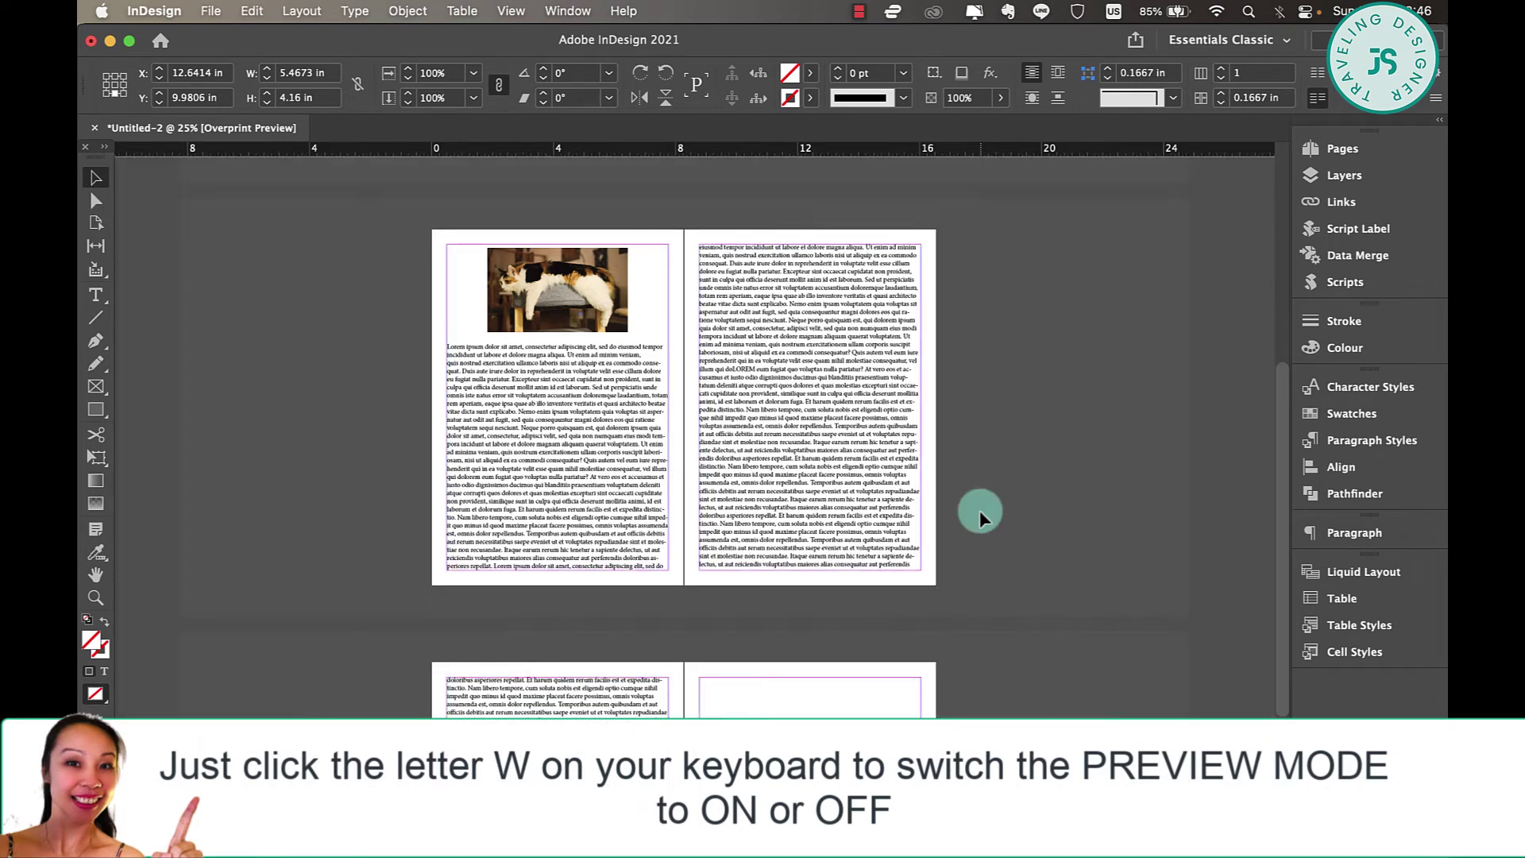
pyautogui.press('w')
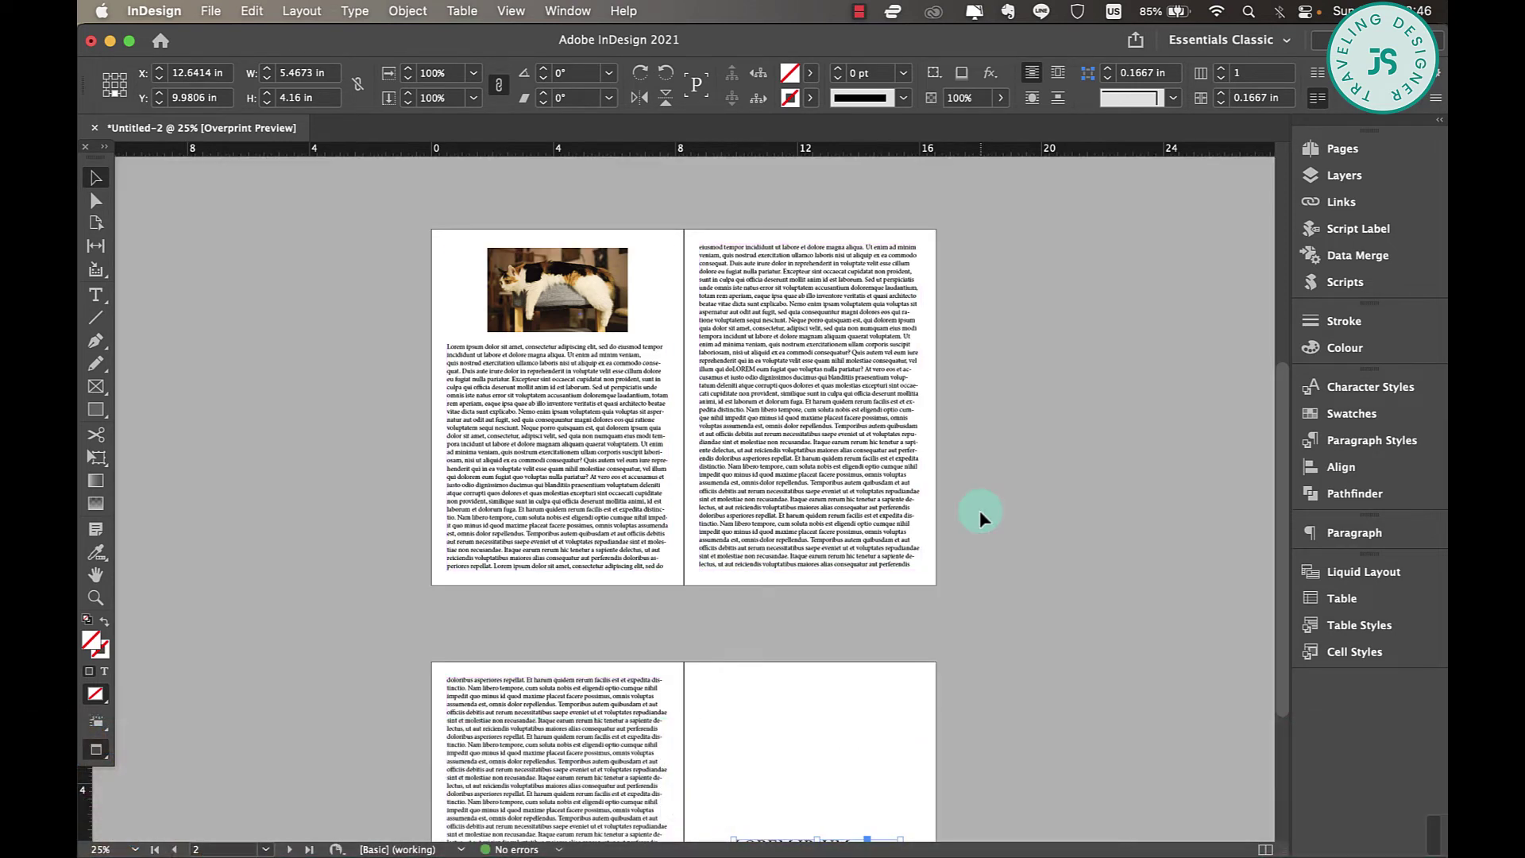
pyautogui.press('w')
pyautogui.scroll(2, 980, 510)
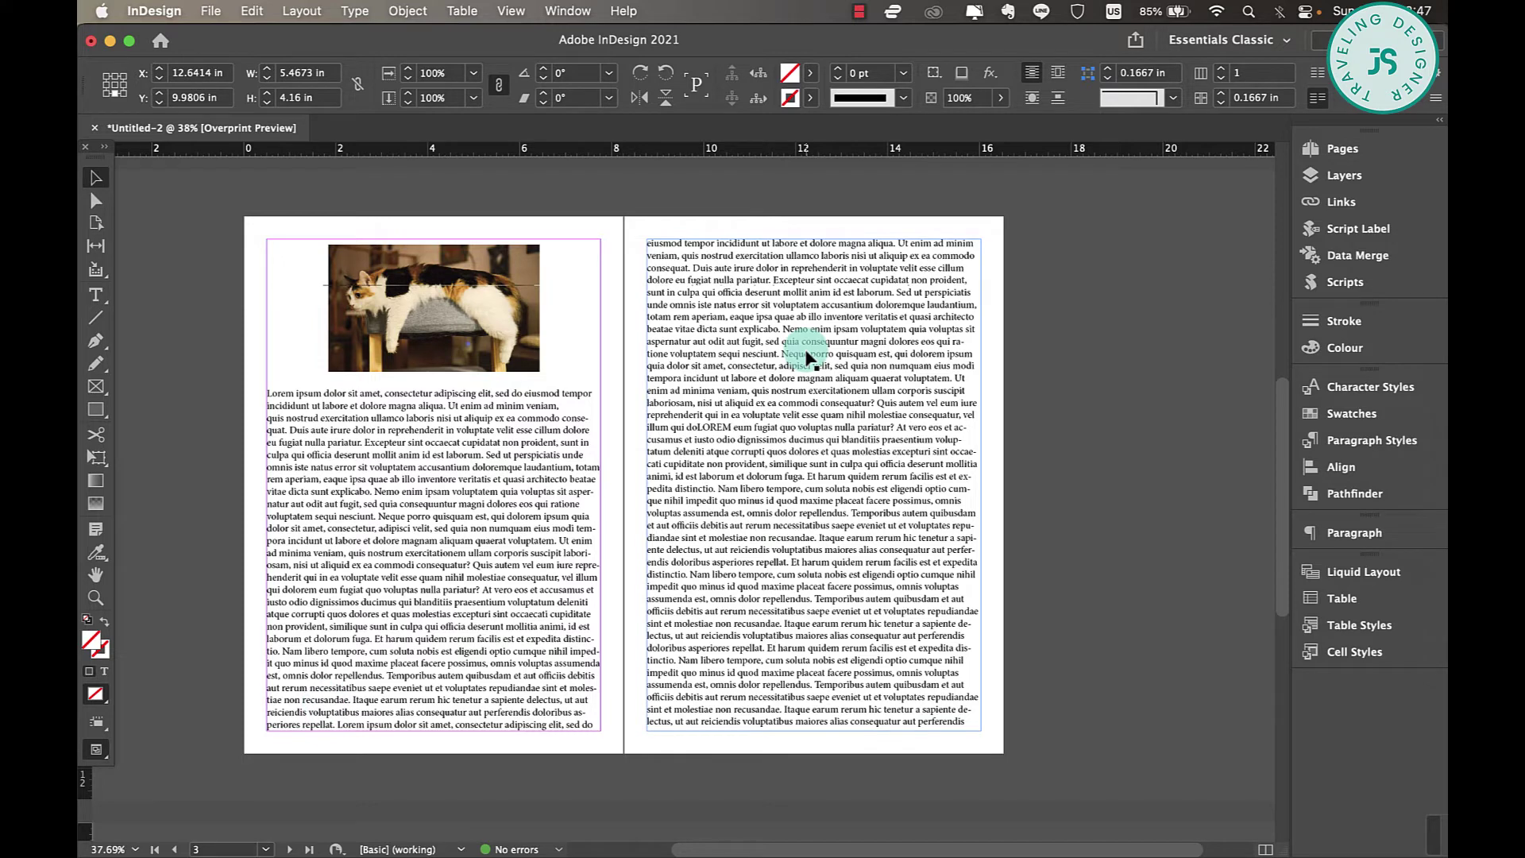
pyautogui.press('w')
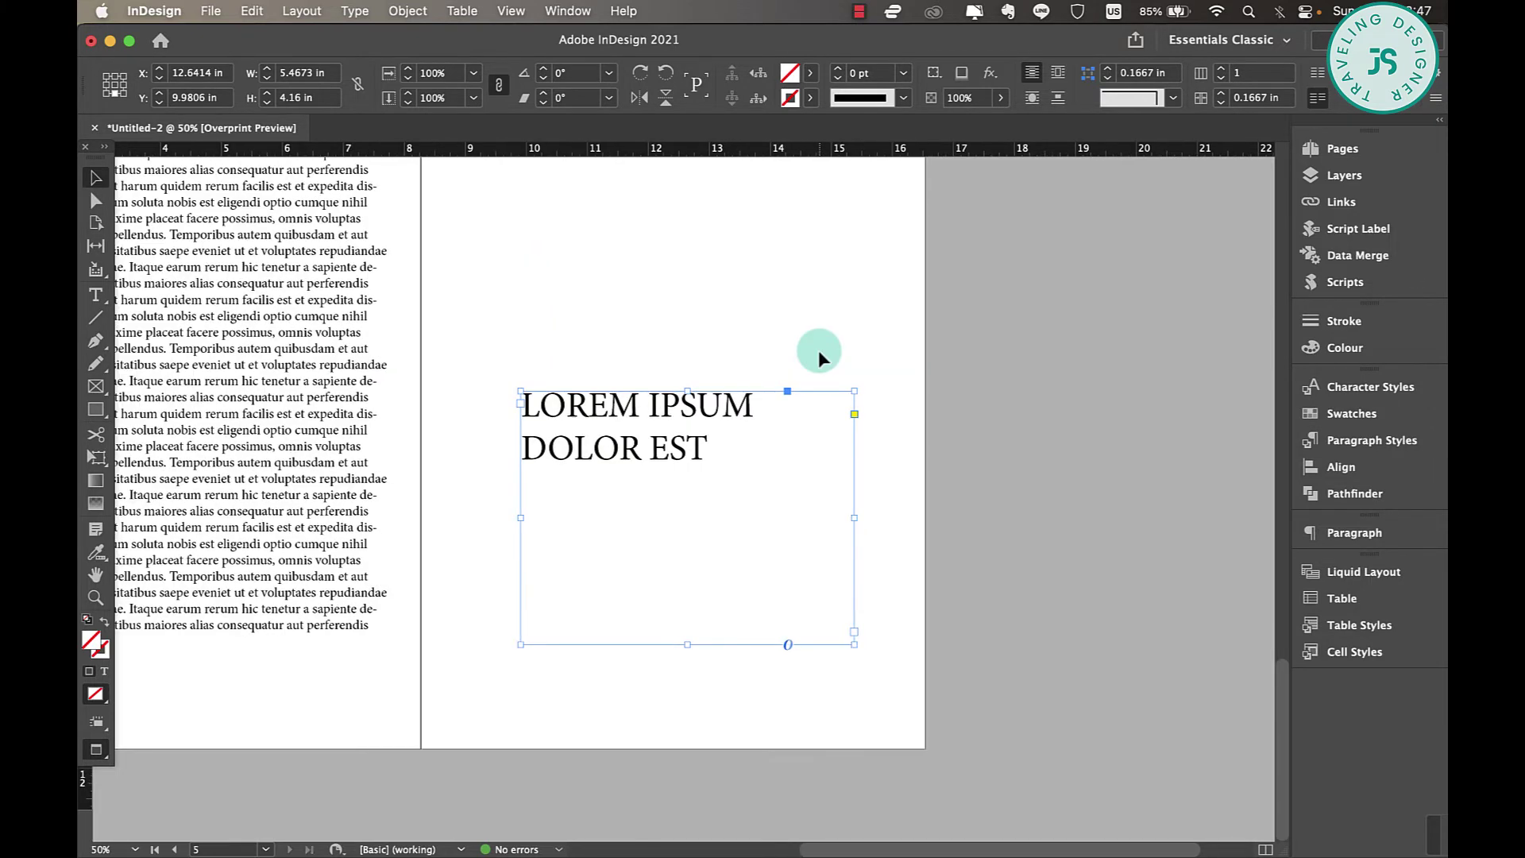
pyautogui.hscroll(-5, 820, 357)
pyautogui.scroll(1, 673, 426)
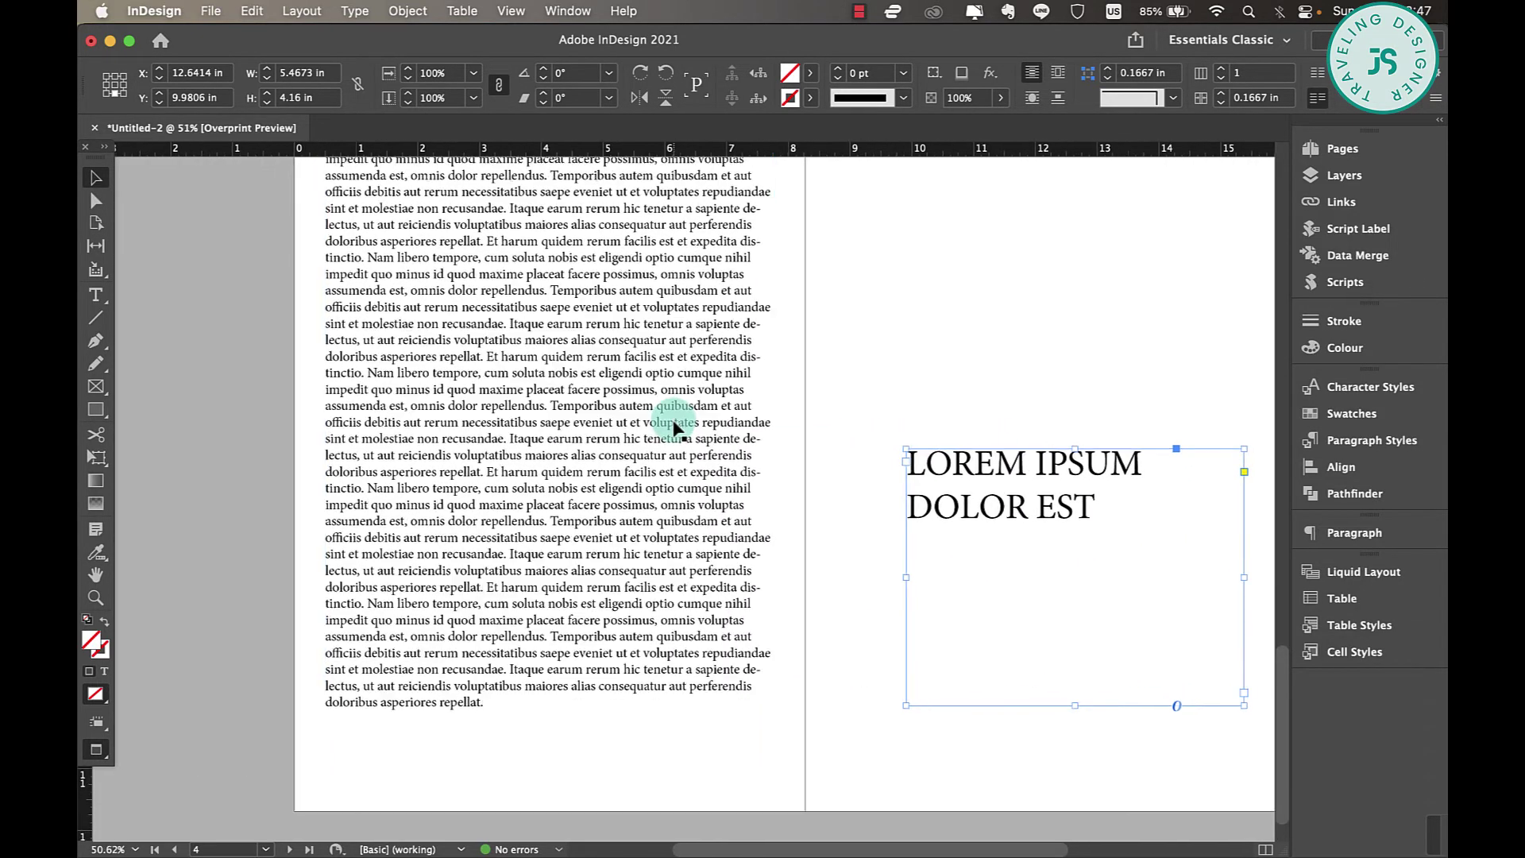
pyautogui.scroll(4, 674, 426)
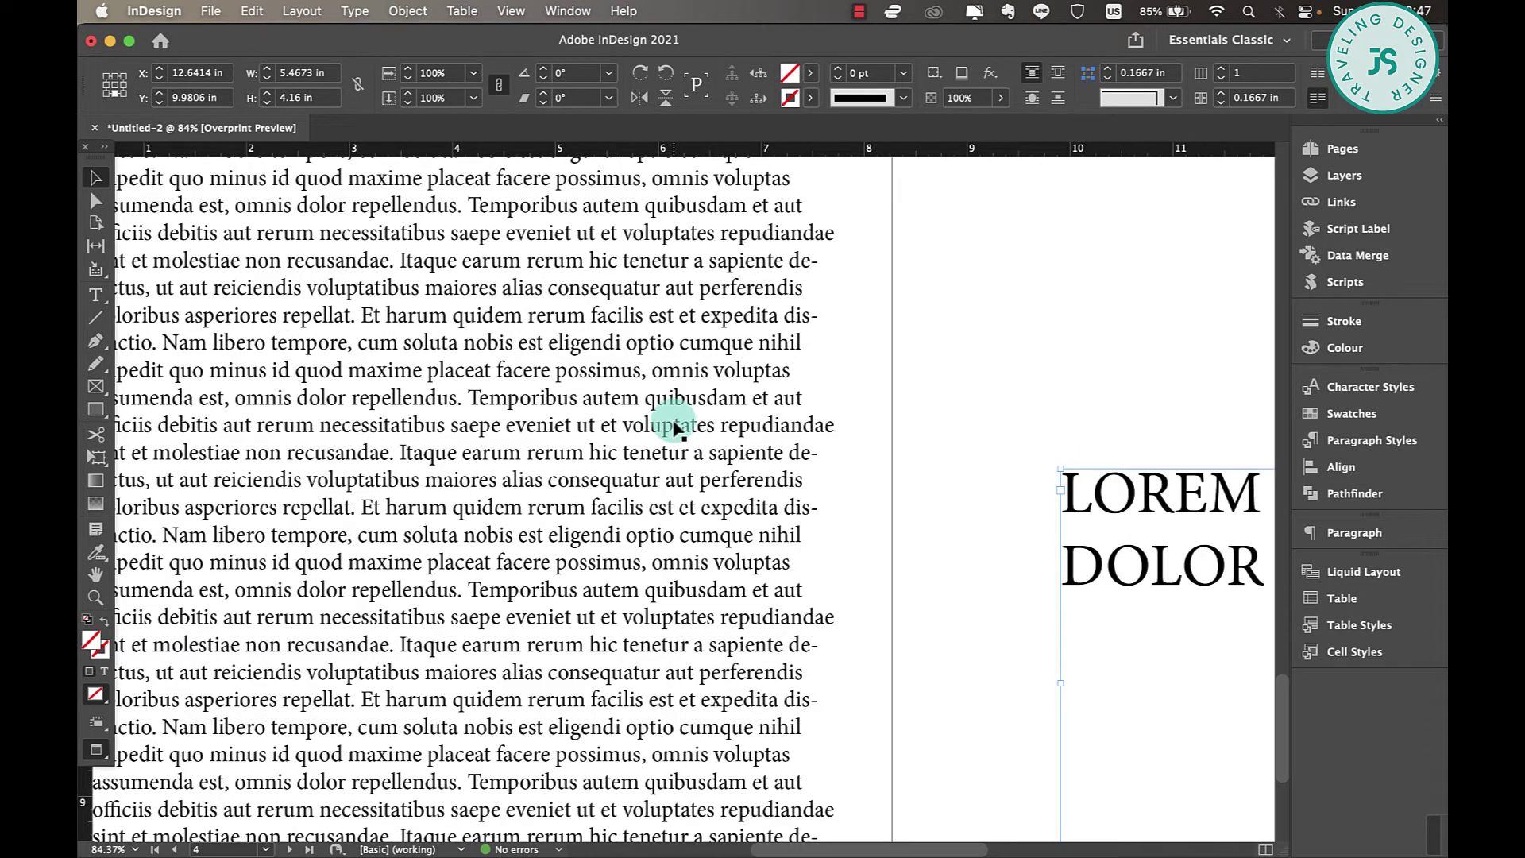
pyautogui.hscroll(8, 674, 427)
pyautogui.scroll(-2, 673, 426)
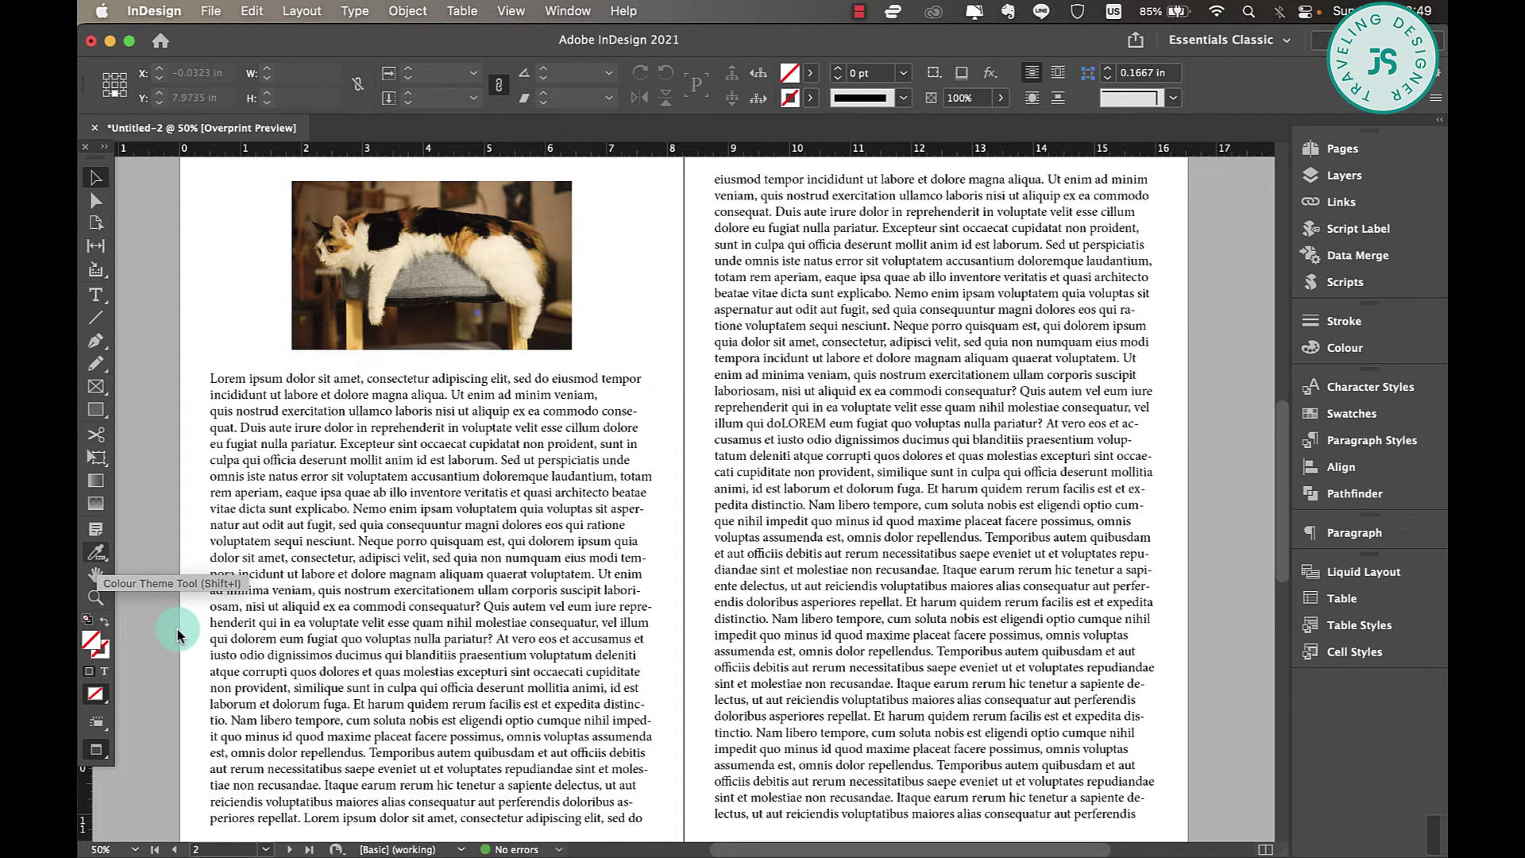
# Sample a colour theme from the cat photo with the Colour Theme Tool and add it to swatches
pyautogui.click(96, 554)
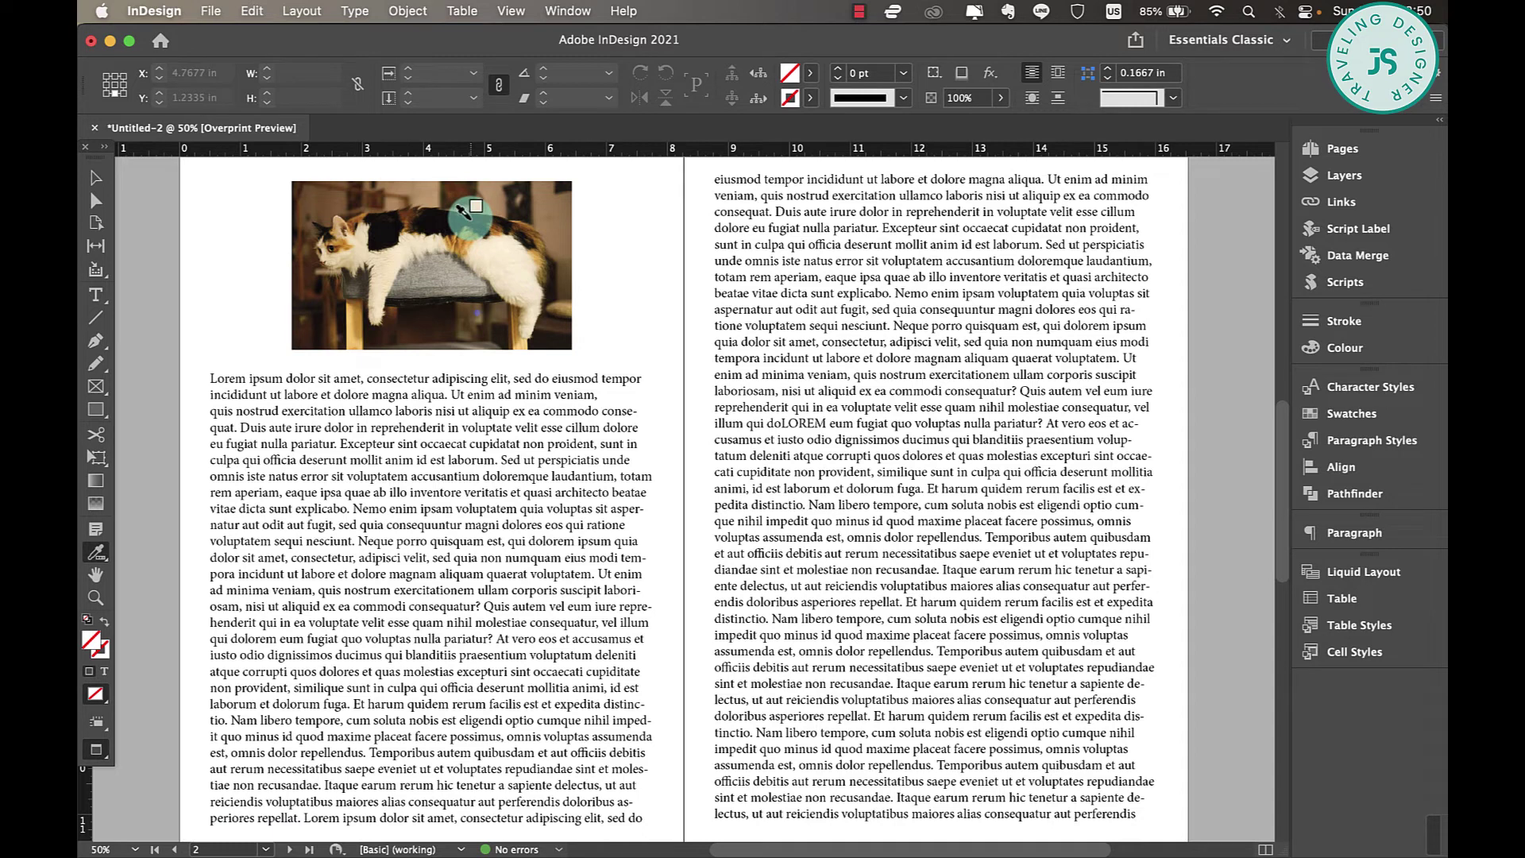
pyautogui.click(463, 211)
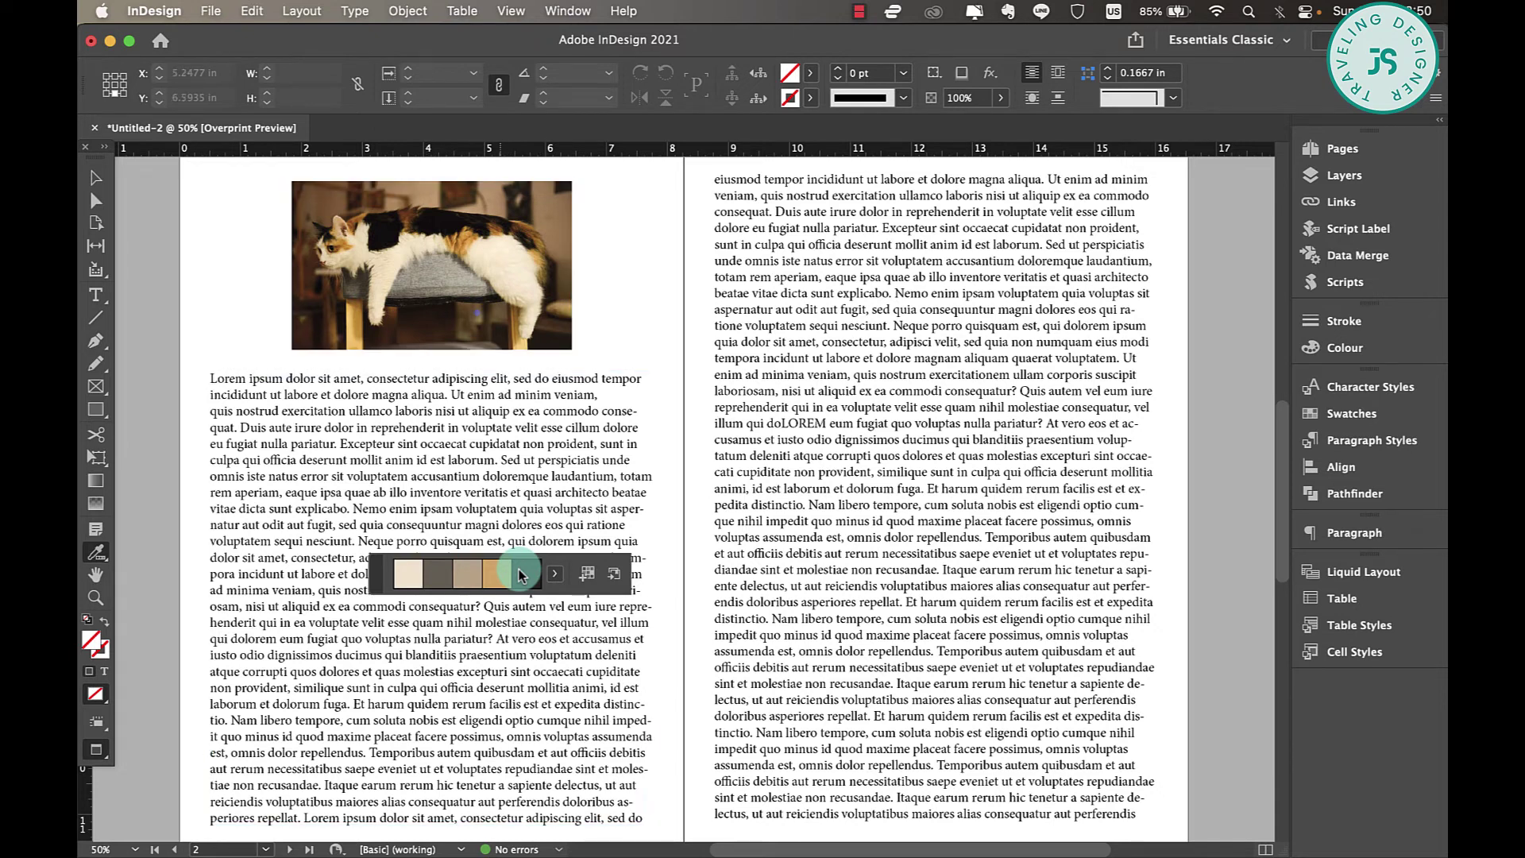
pyautogui.click(559, 575)
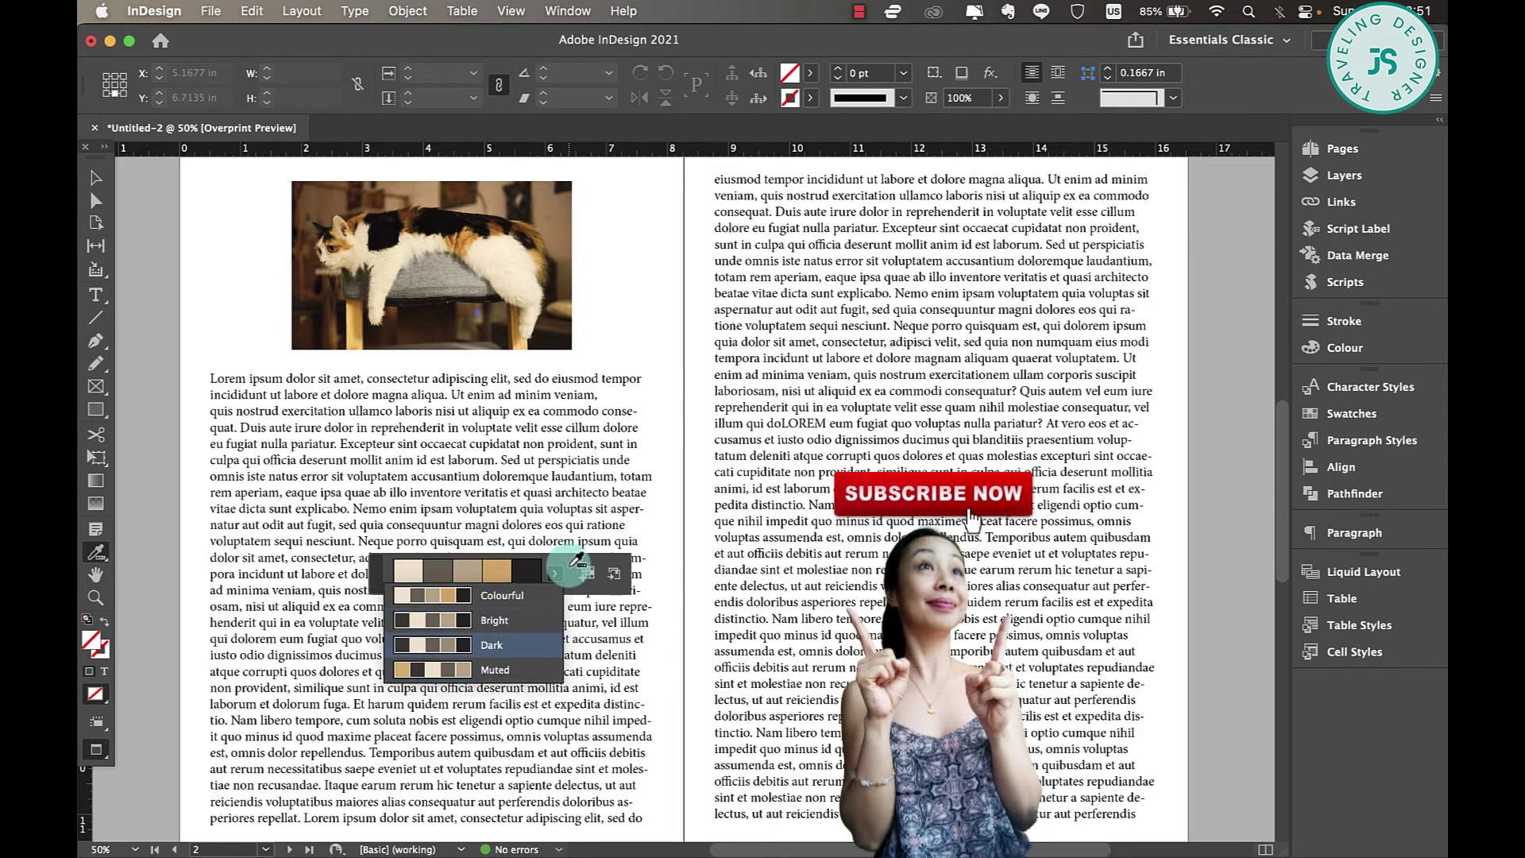
pyautogui.click(588, 575)
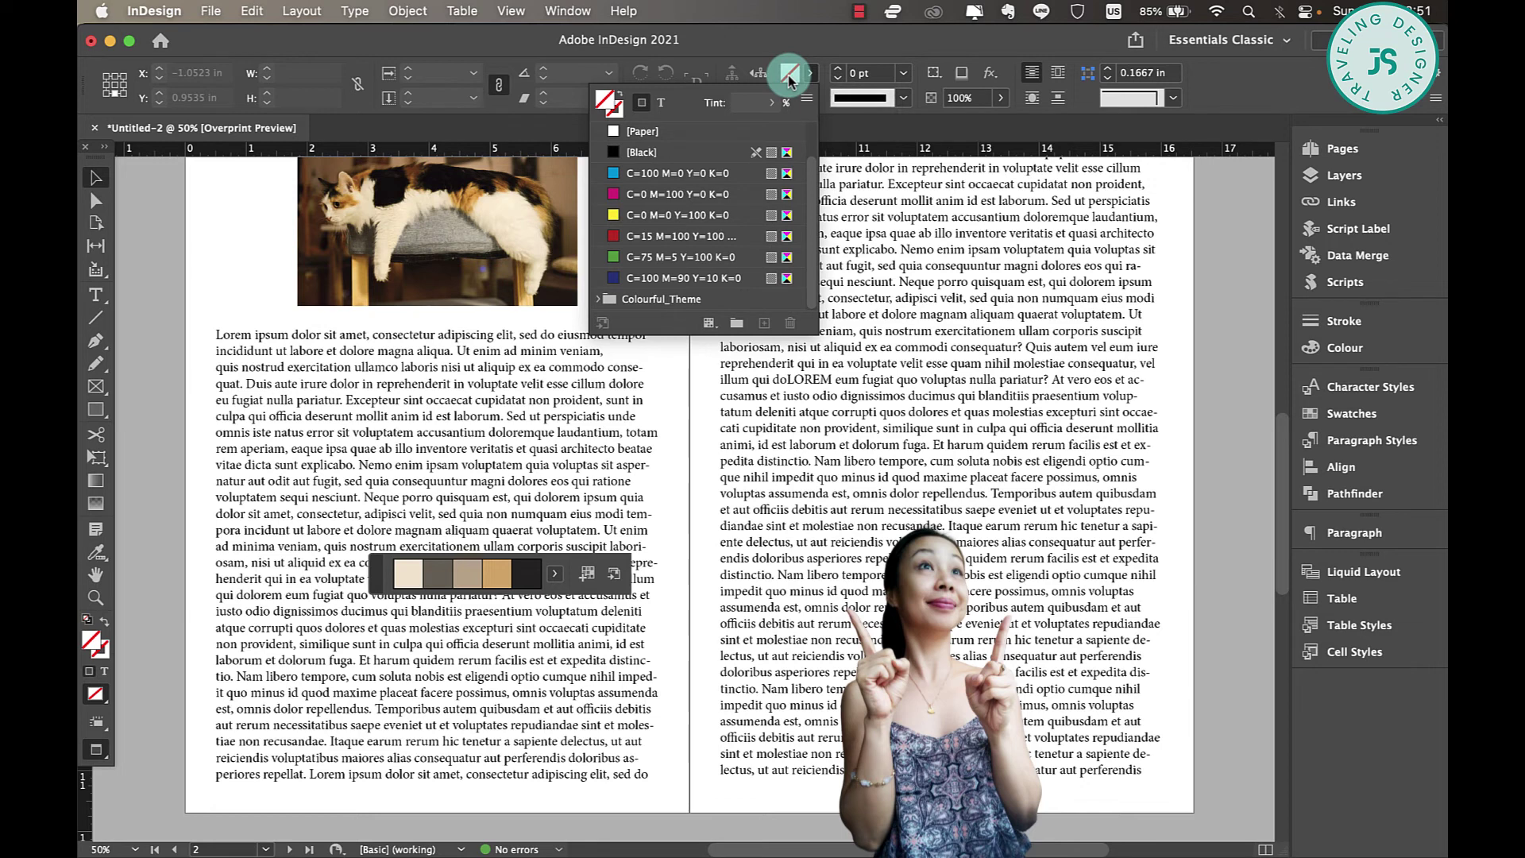
pyautogui.click(598, 299)
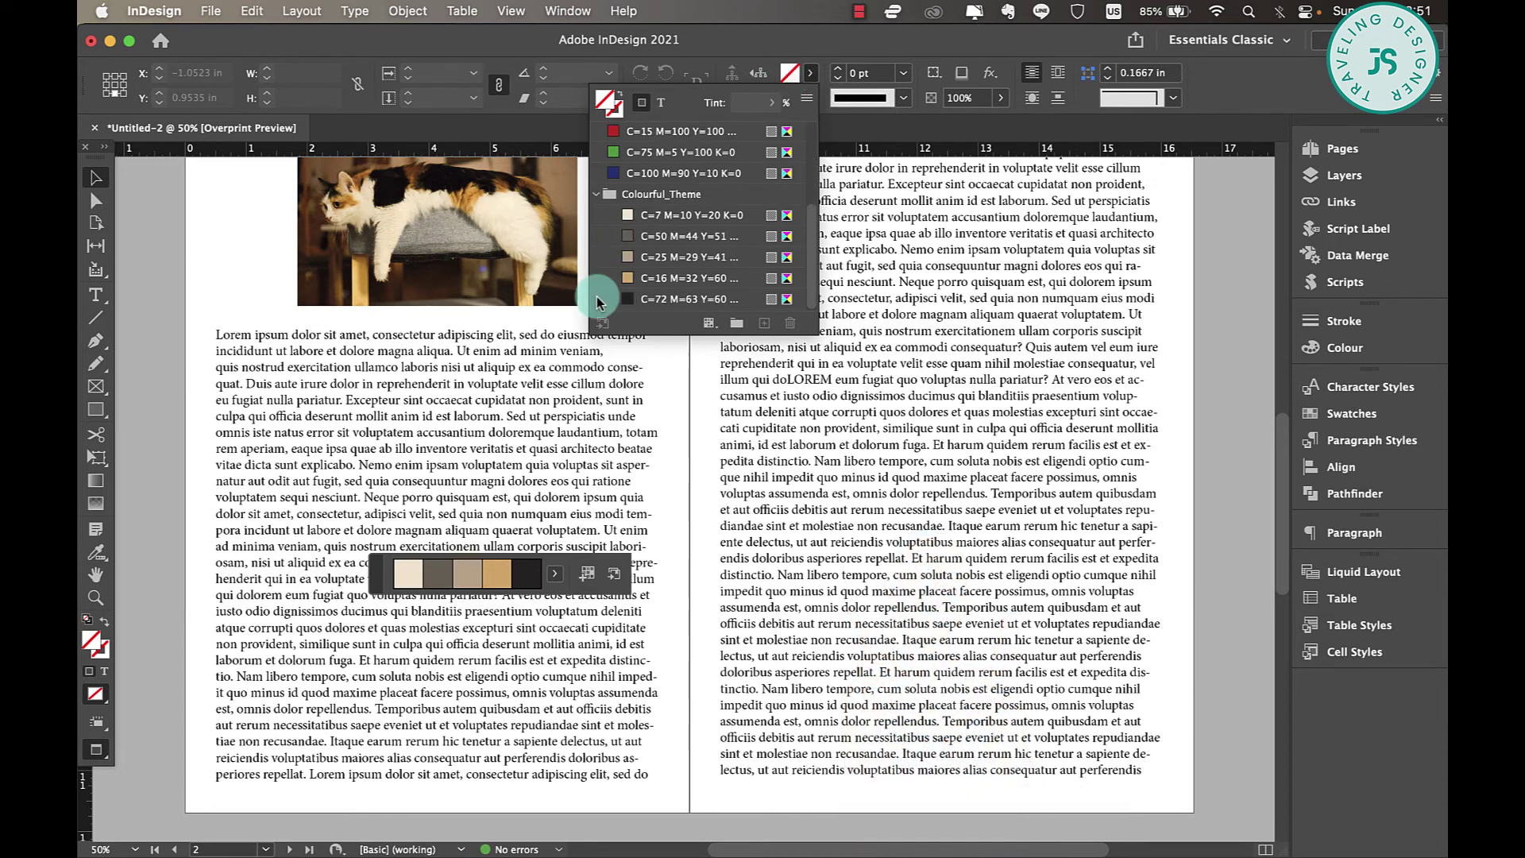
pyautogui.click(934, 435)
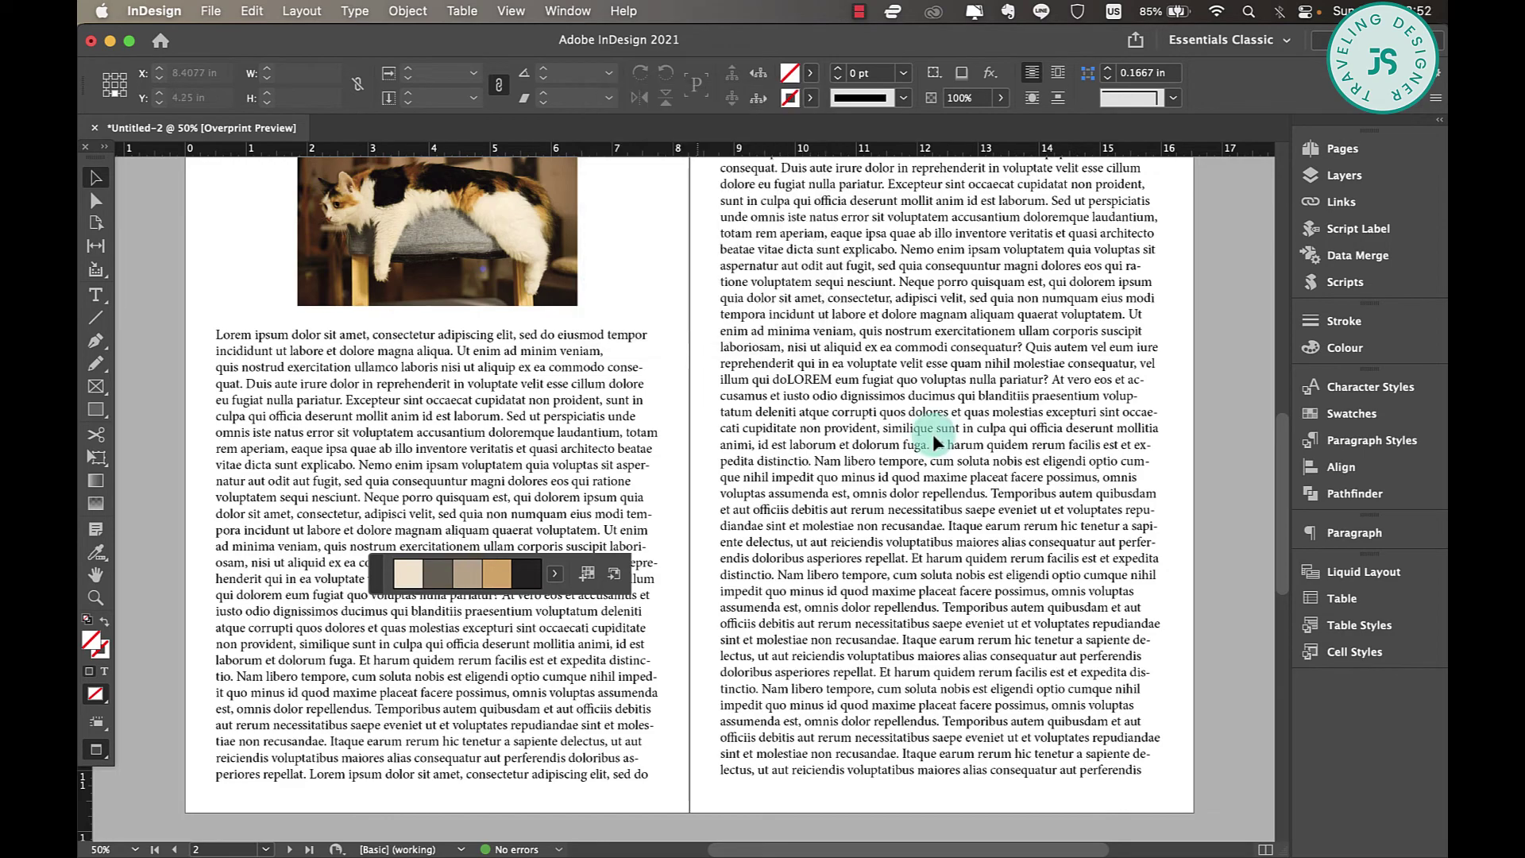